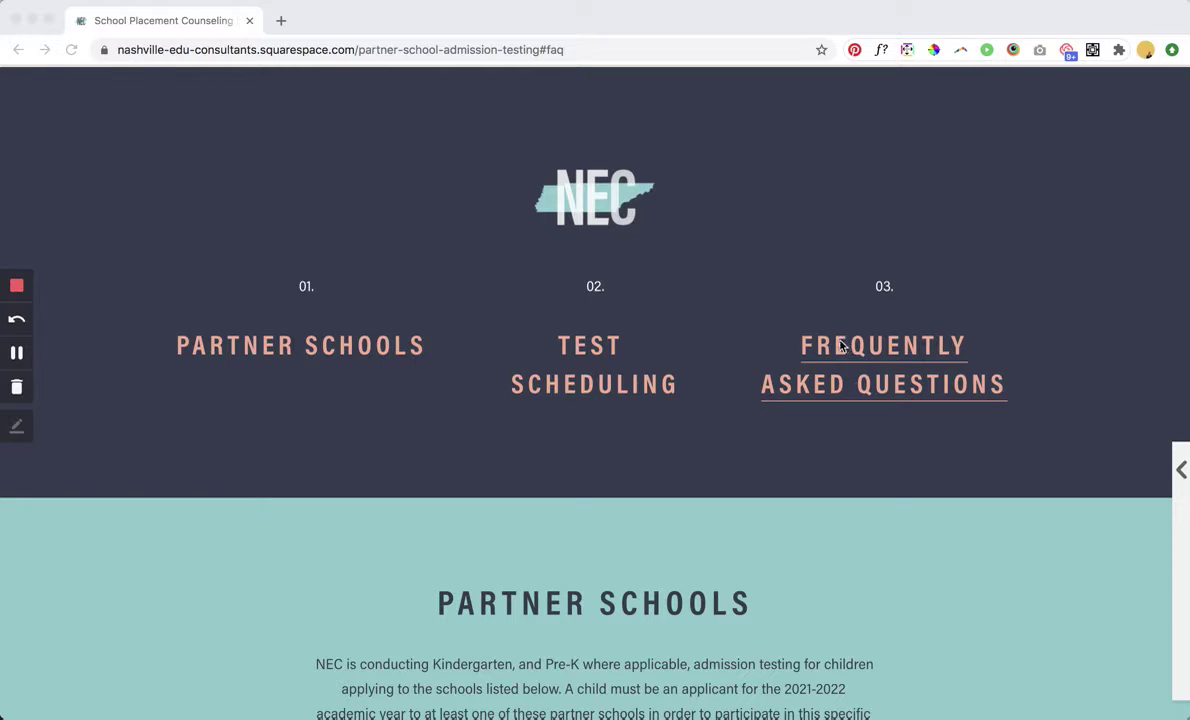
# - Test the Frequently Asked Questions link and look over the partner schools, test scheduling and FAQ sections
pyautogui.click(881, 206)
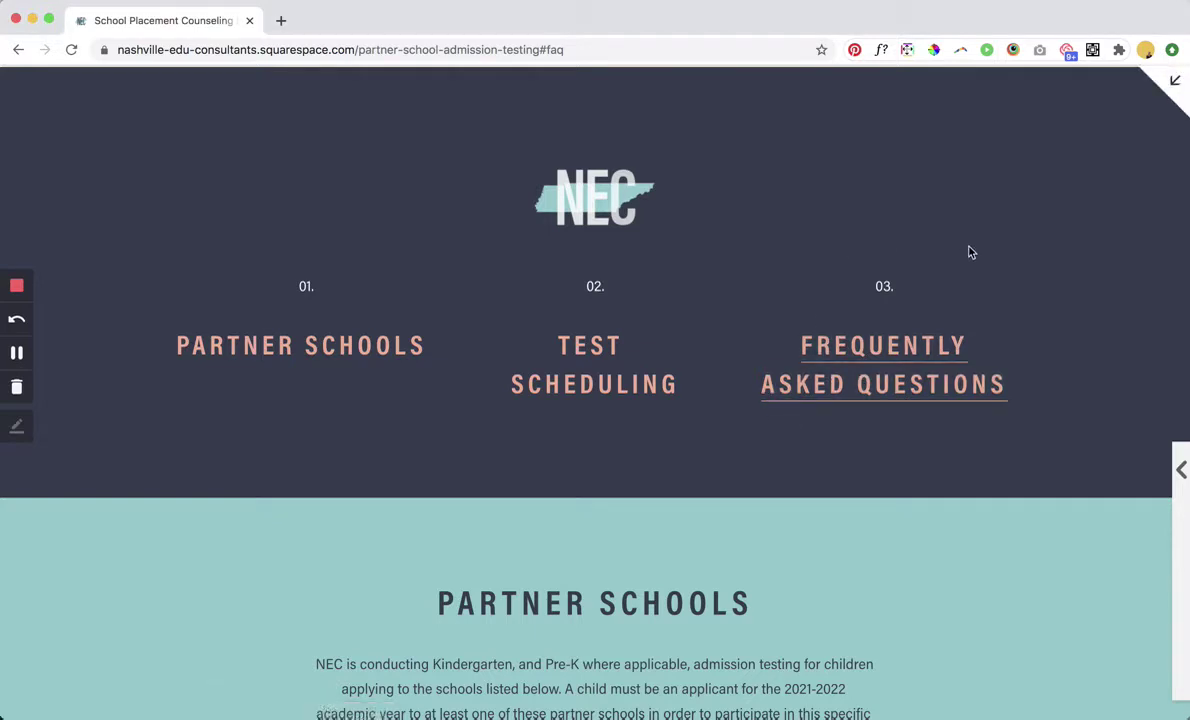
pyautogui.scroll(-1, 735, 325)
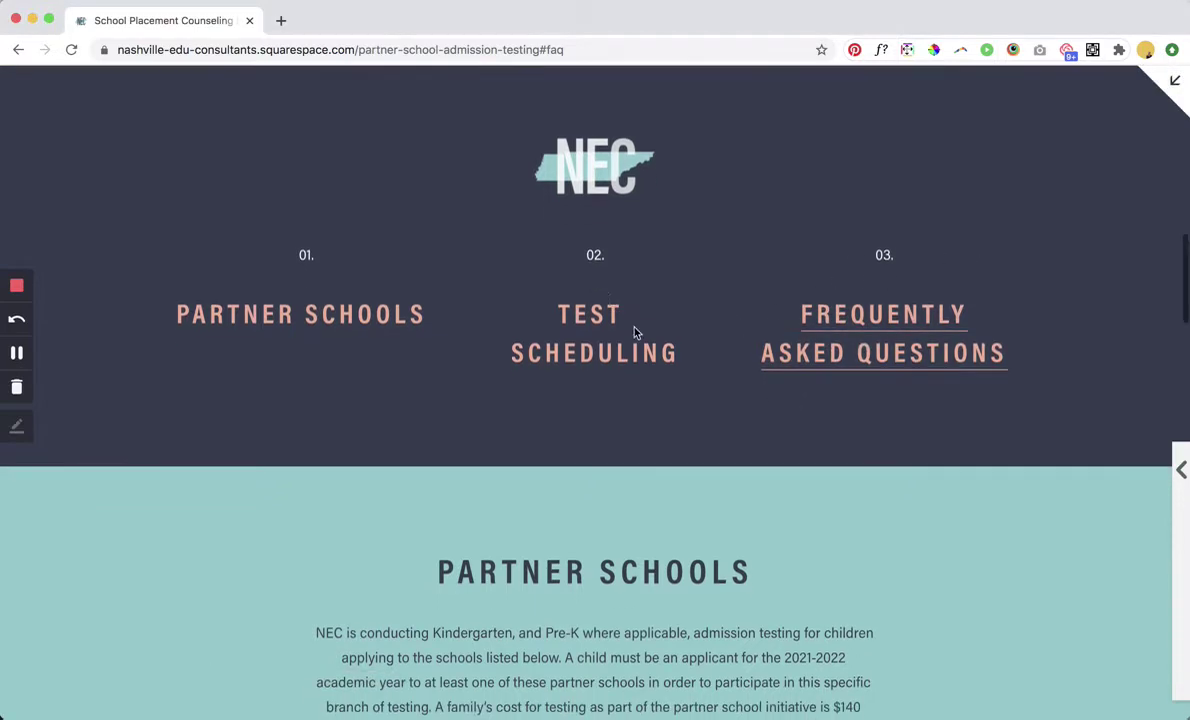
pyautogui.scroll(-20, 657, 360)
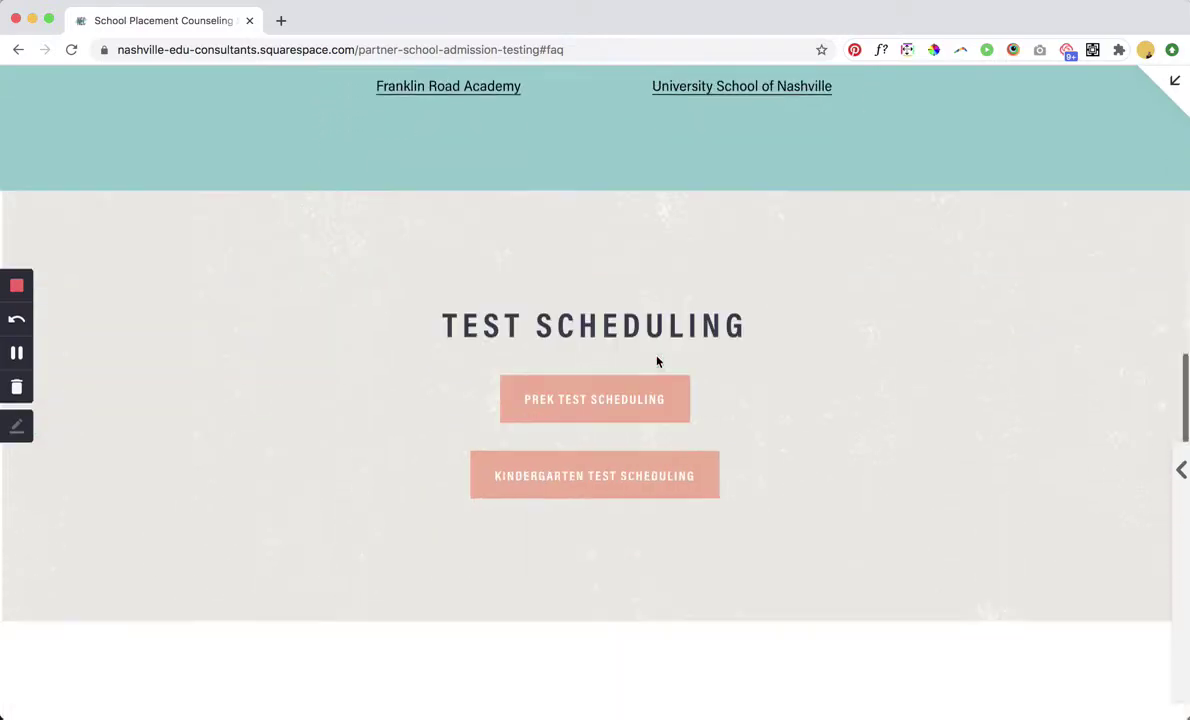
pyautogui.scroll(20, 657, 360)
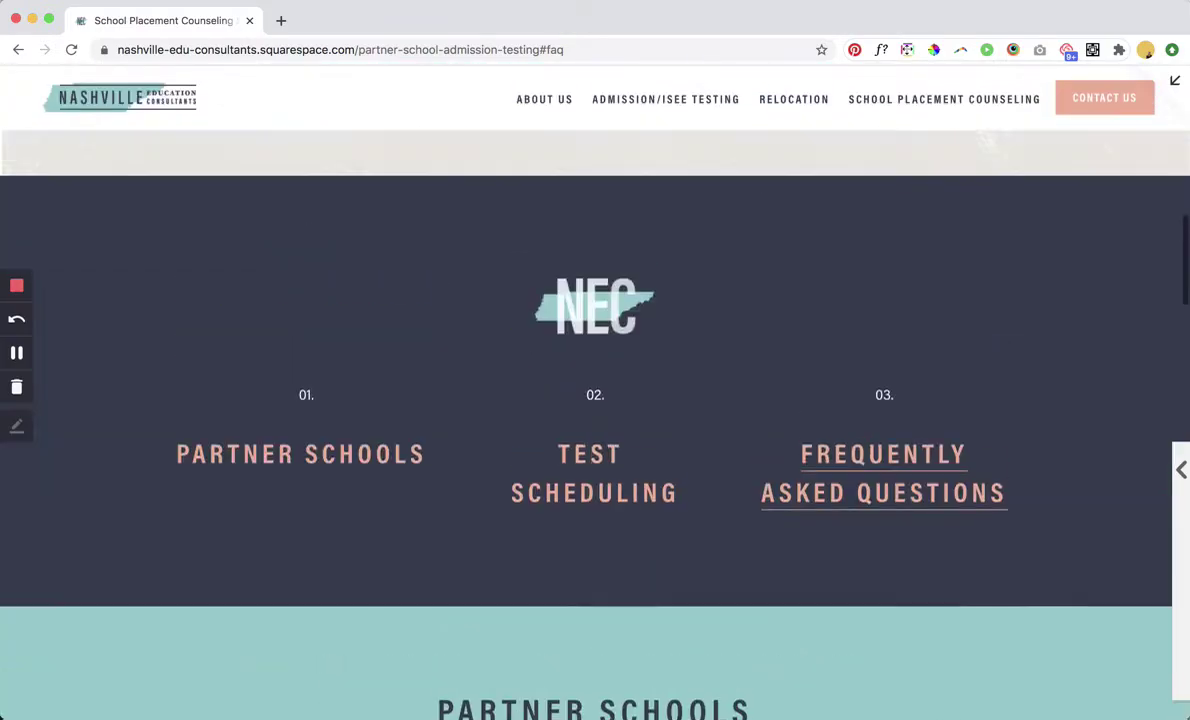
pyautogui.click(829, 471)
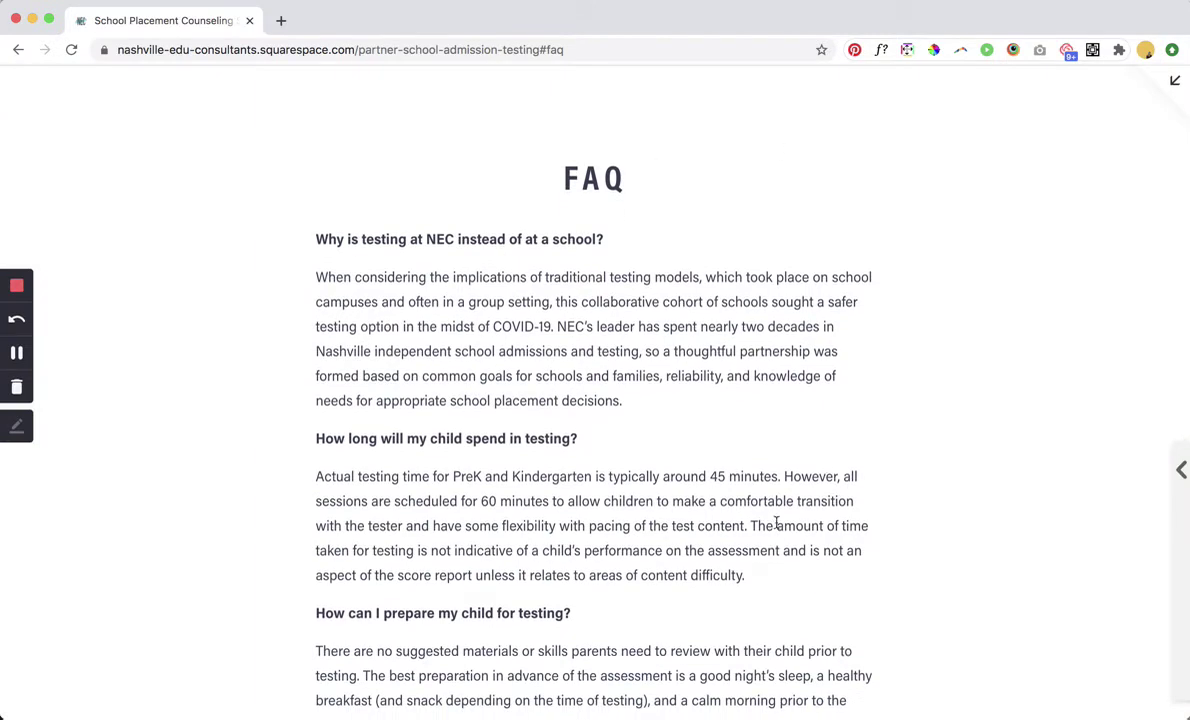
pyautogui.scroll(20, 760, 530)
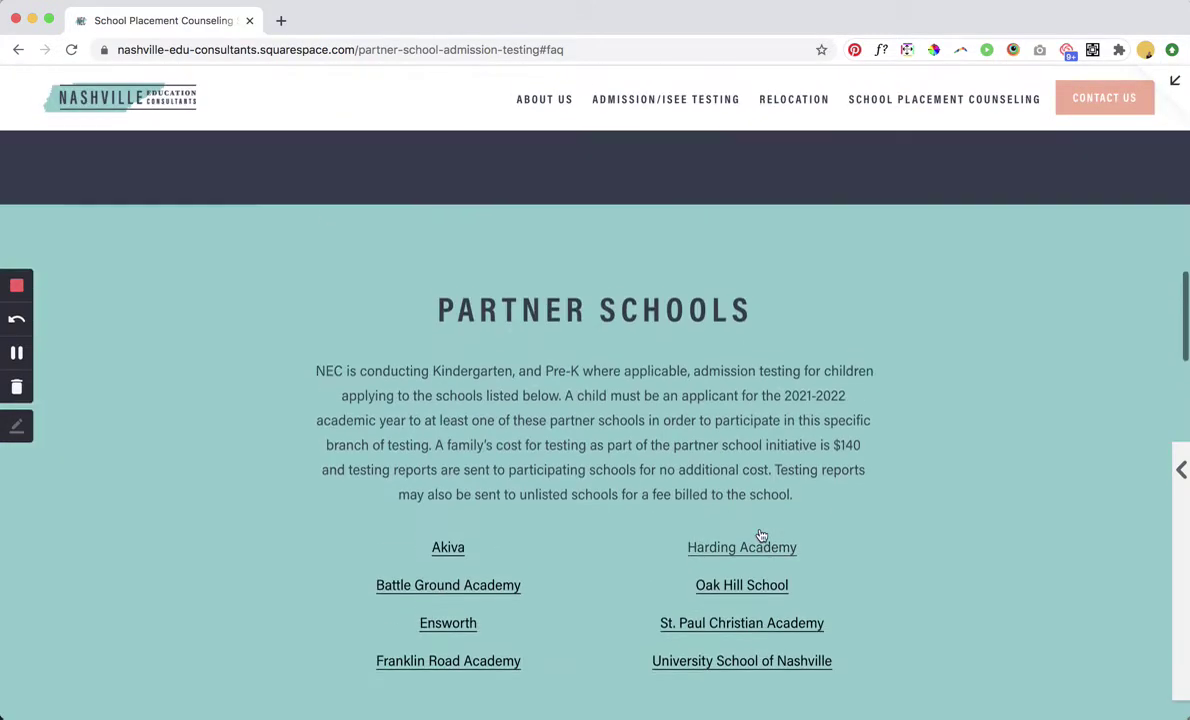
pyautogui.scroll(-2, 760, 535)
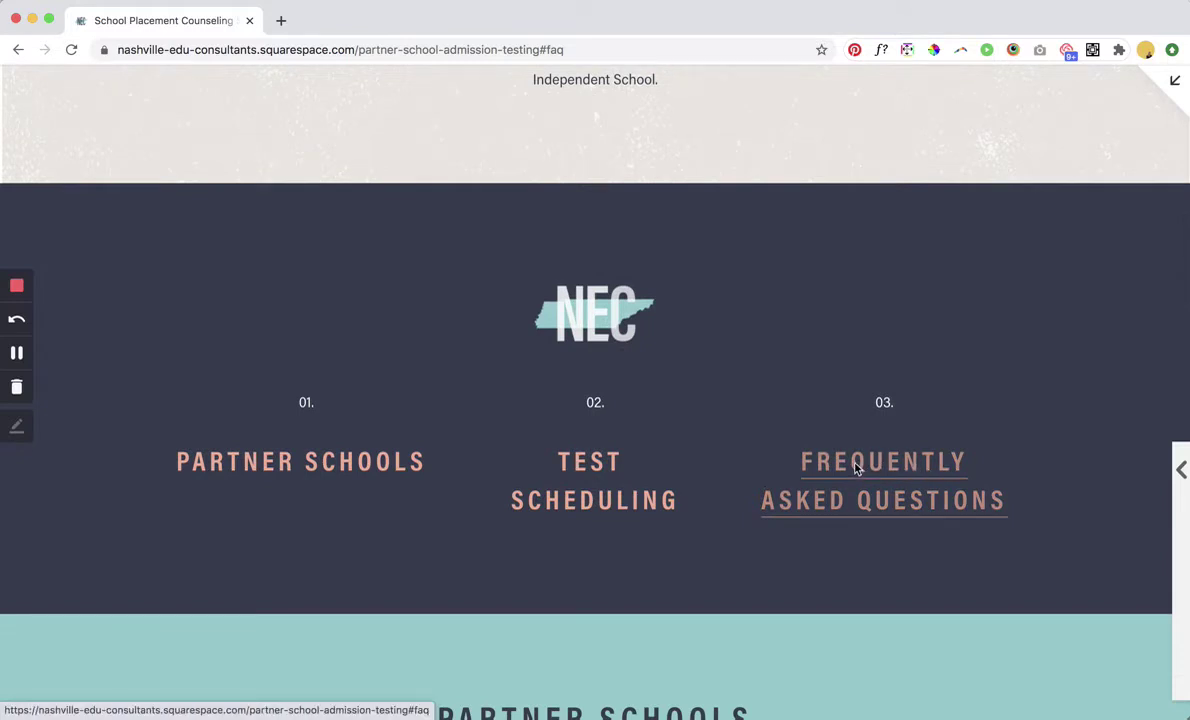
pyautogui.scroll(-2, 876, 512)
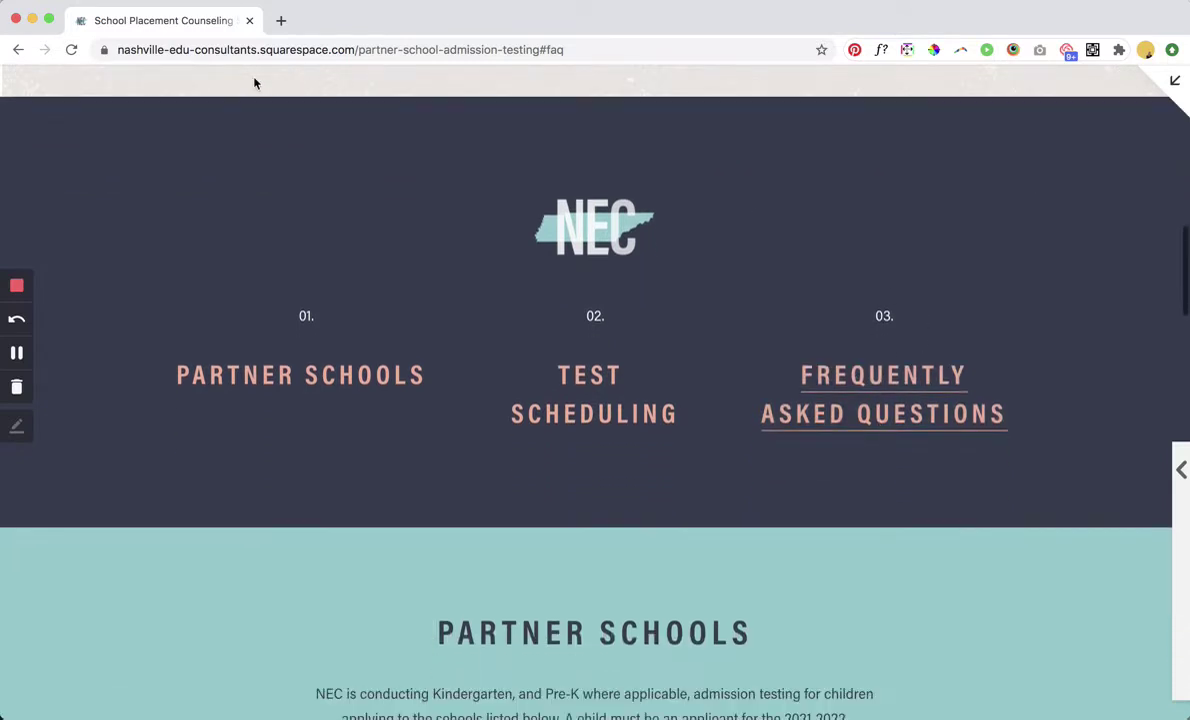
# - Reload the site, expand the page preview to full screen and check where the Frequently Asked Questions link lands
pyautogui.click(70, 50)
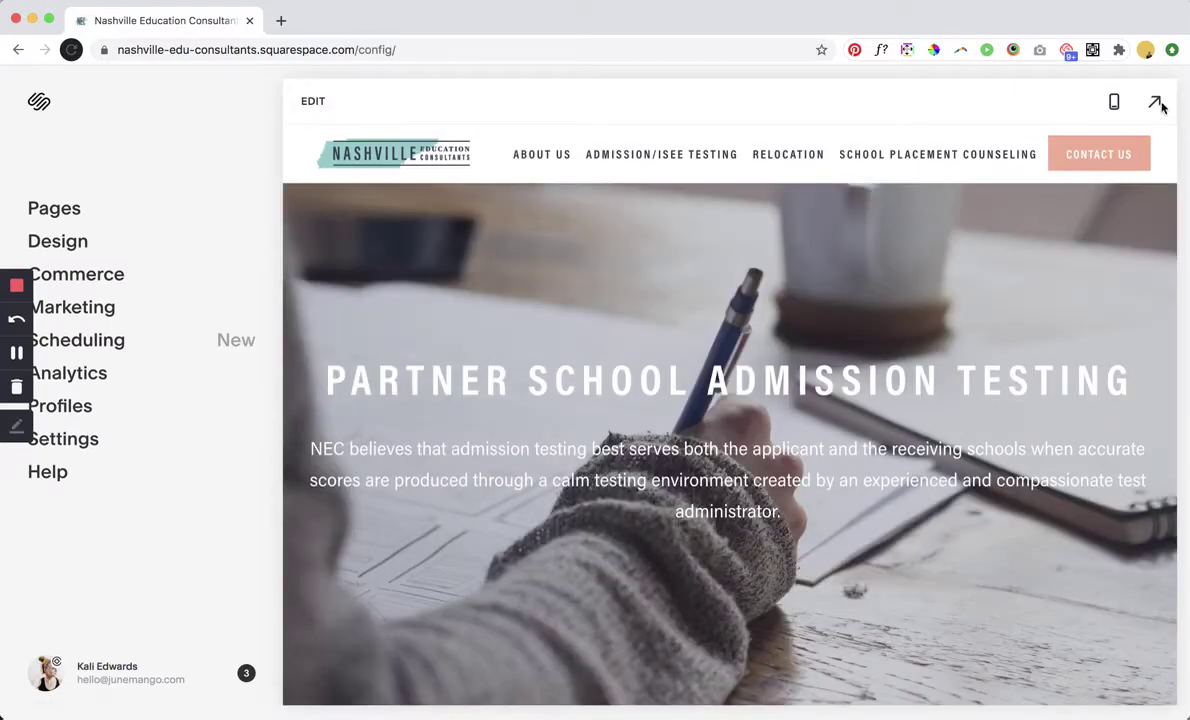
pyautogui.click(1154, 102)
pyautogui.scroll(-10, 931, 331)
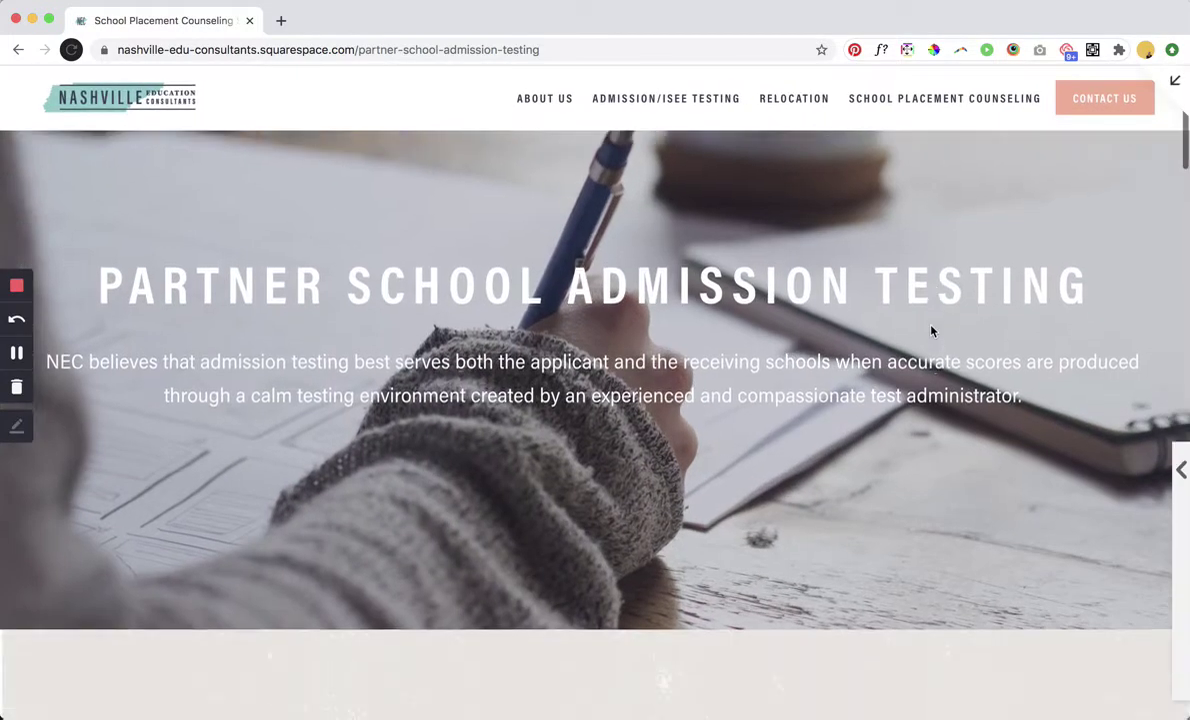
pyautogui.scroll(-6, 931, 331)
pyautogui.click(924, 259)
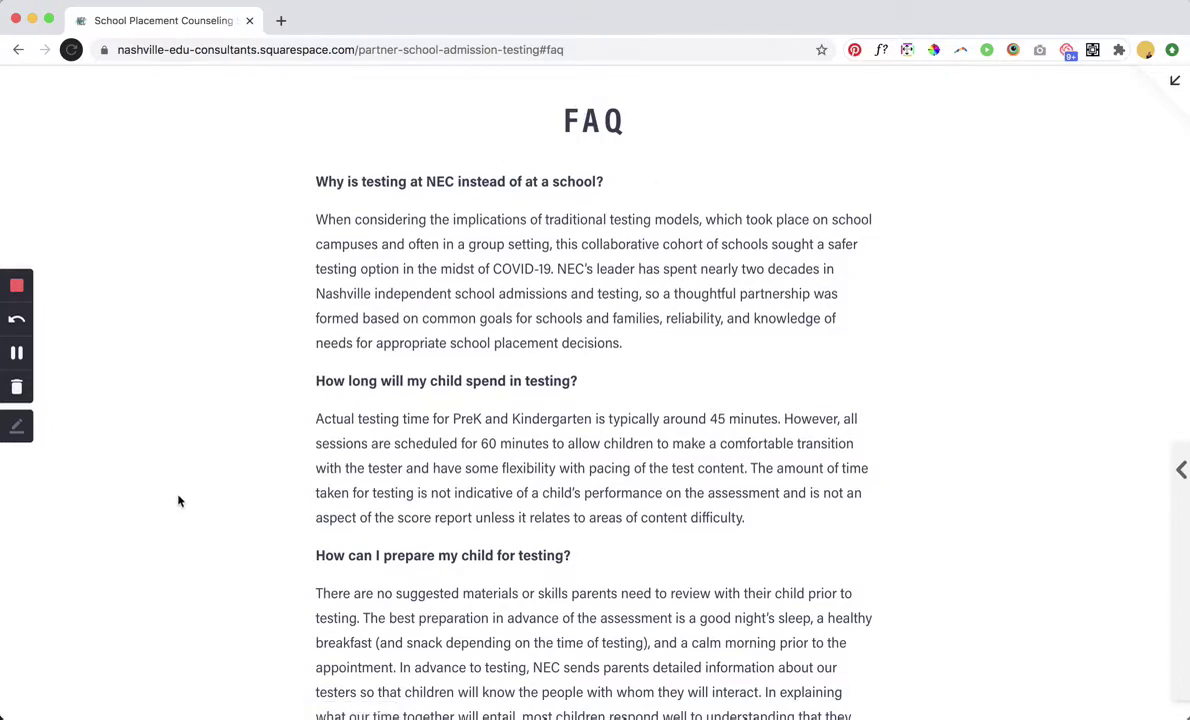
pyautogui.scroll(10, 263, 467)
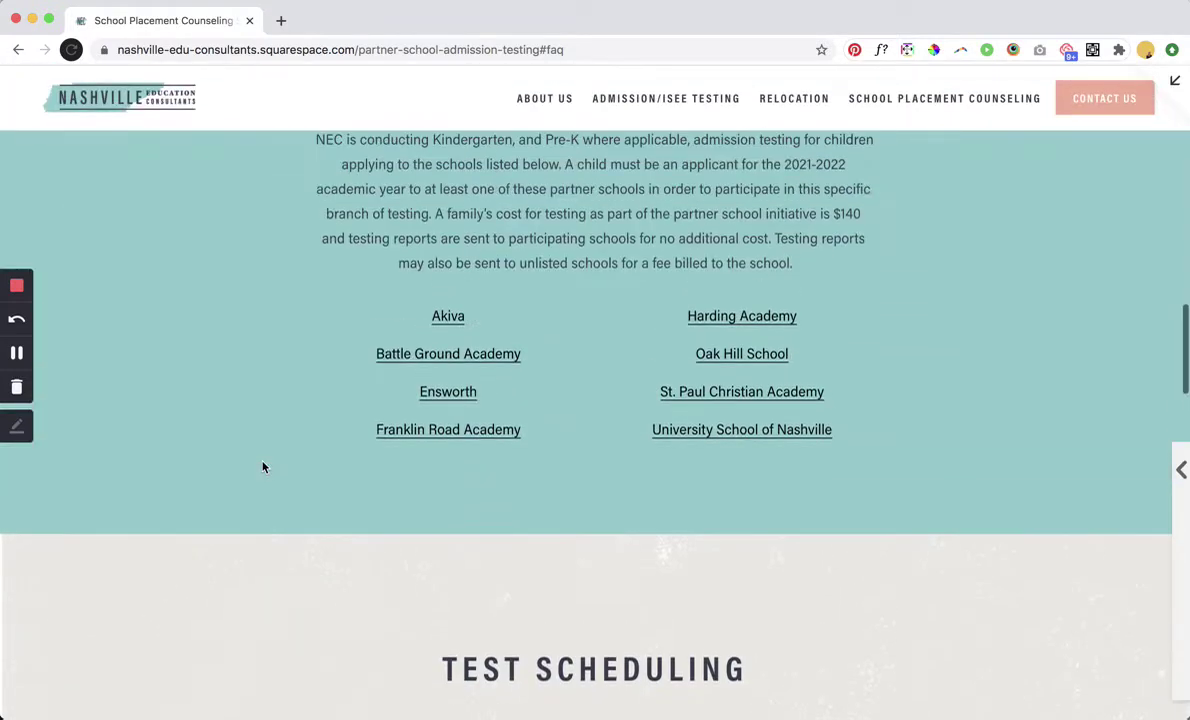
pyautogui.scroll(3, 263, 467)
pyautogui.scroll(-10, 263, 467)
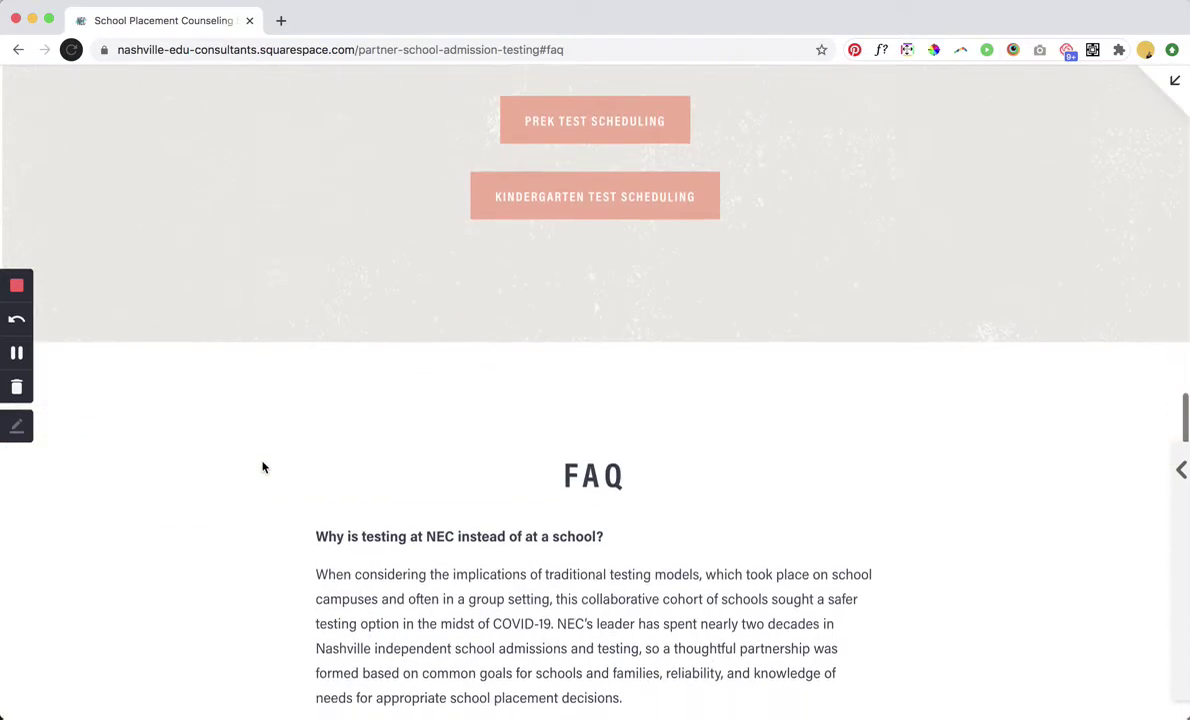
pyautogui.scroll(-3, 263, 467)
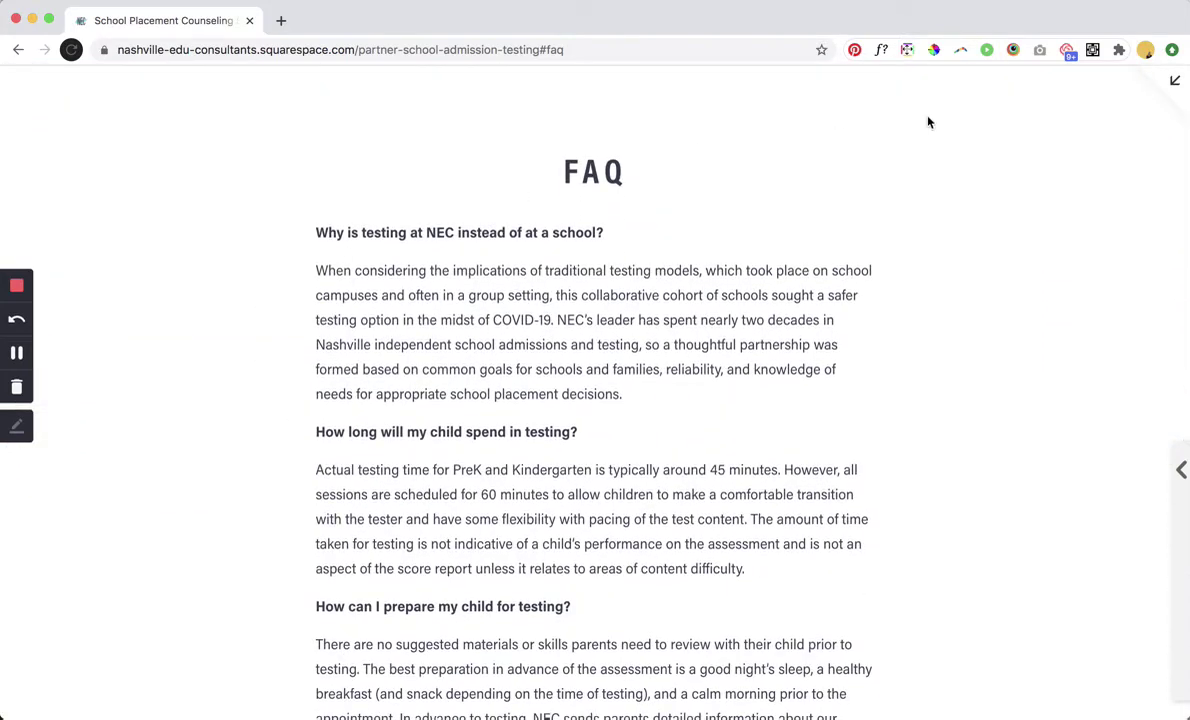
# - Leave the full-screen preview and open the Partner School Admission Testing page for editing at the FAQ section
pyautogui.click(1175, 80)
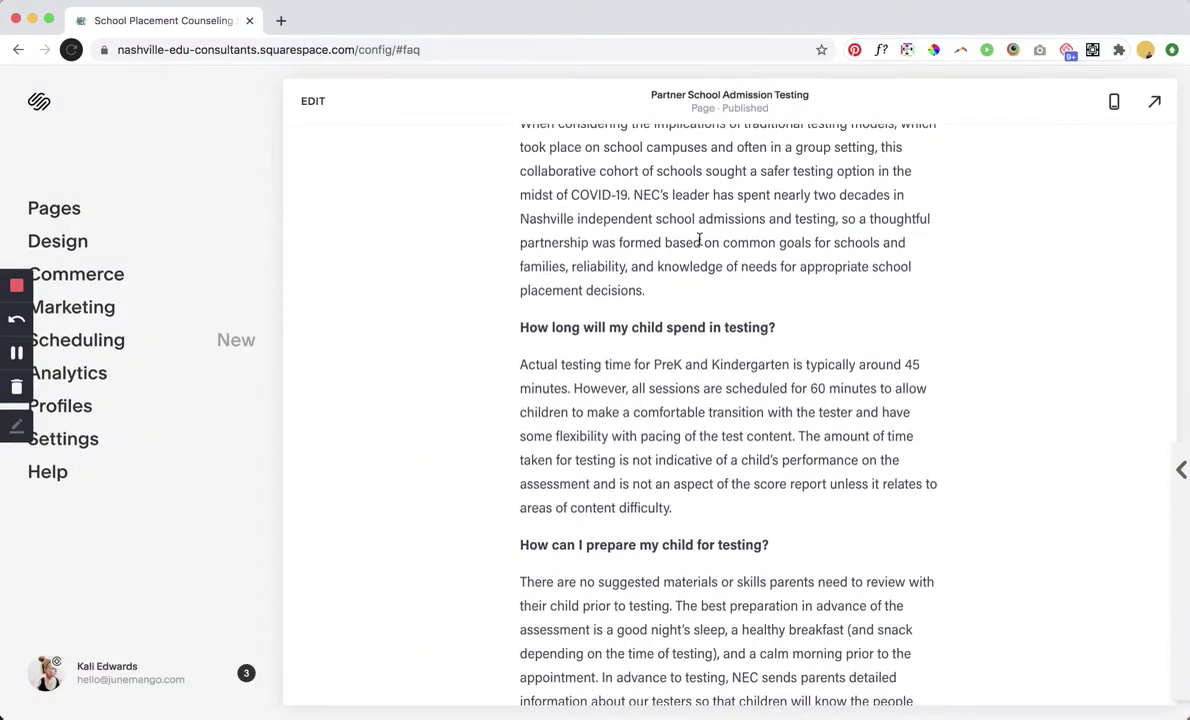
pyautogui.scroll(3, 699, 240)
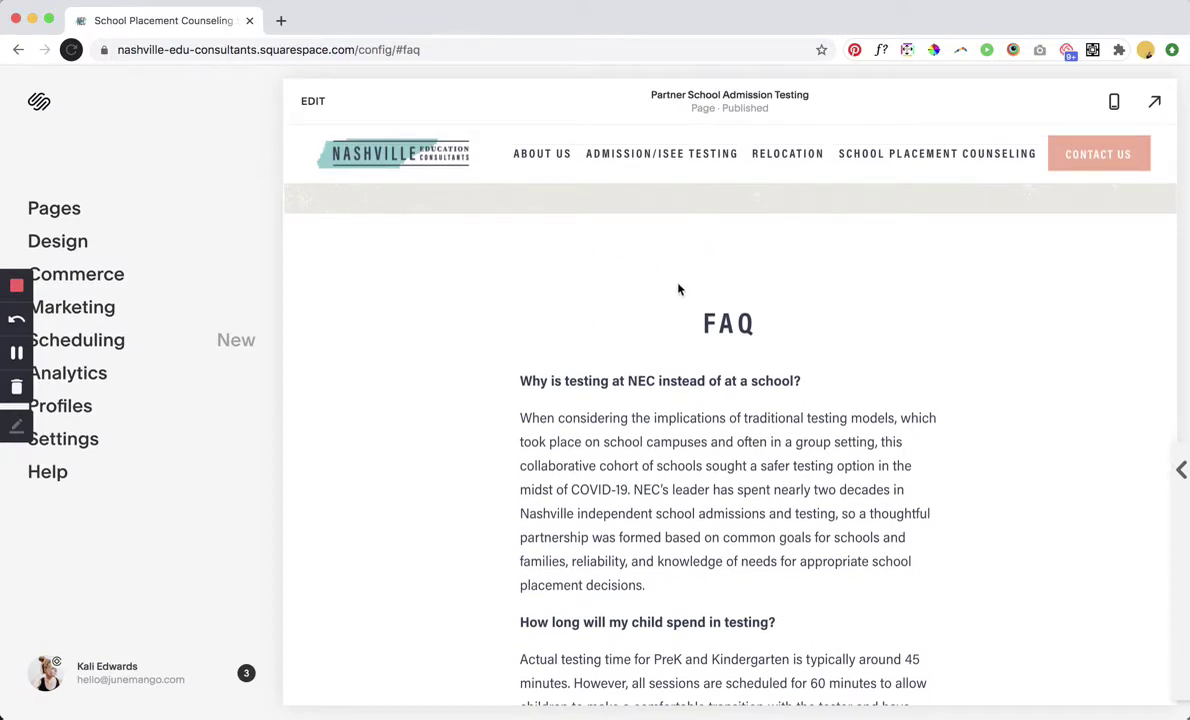
pyautogui.doubleClick(583, 381)
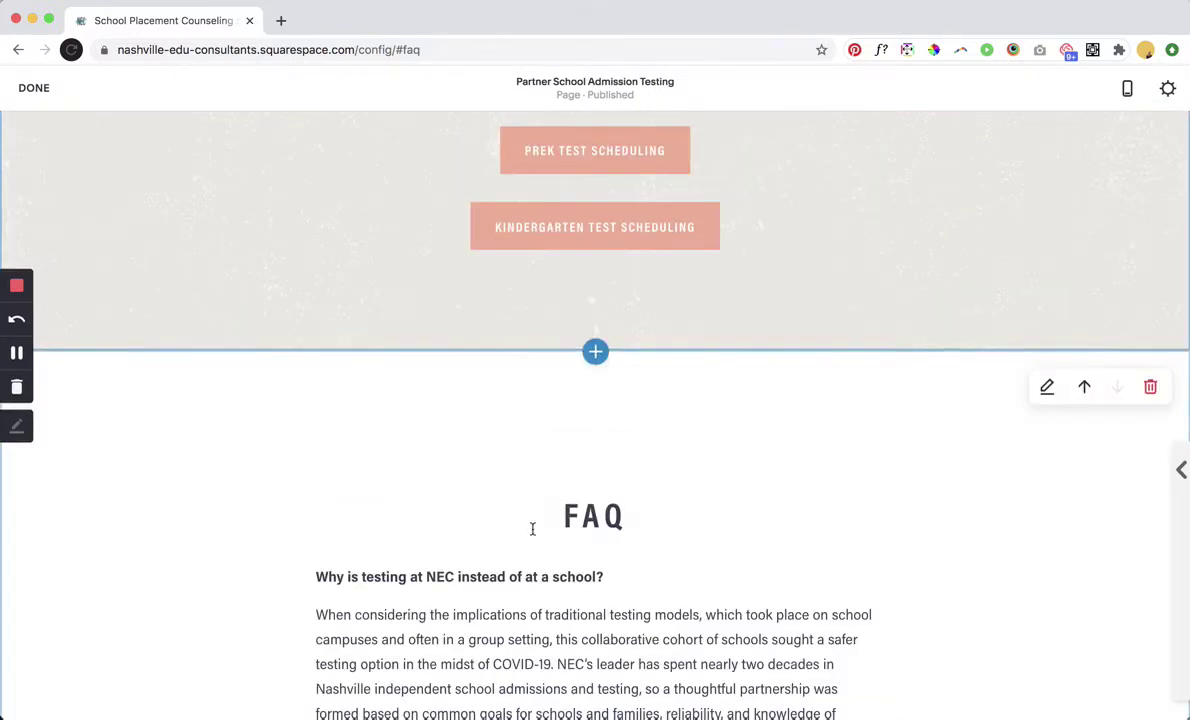
# - Copy the "faq" div anchor code from the code block above the FAQ heading, leaving that block unchanged
pyautogui.moveTo(568, 459)
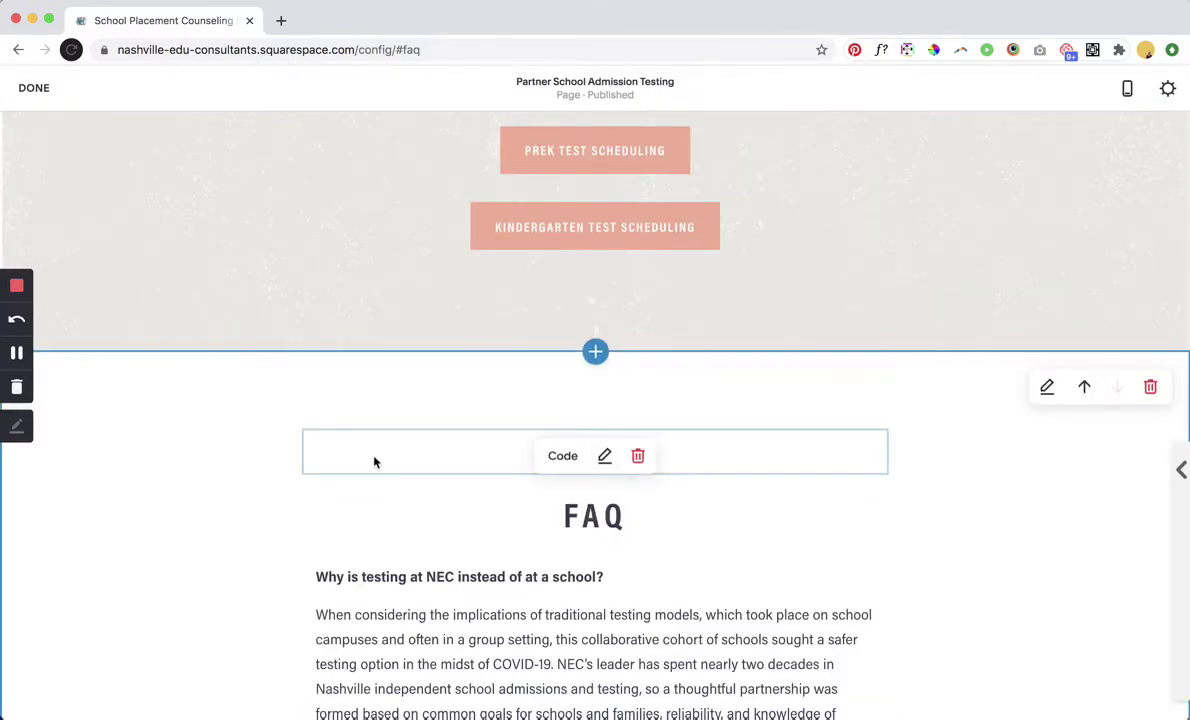
pyautogui.click(604, 457)
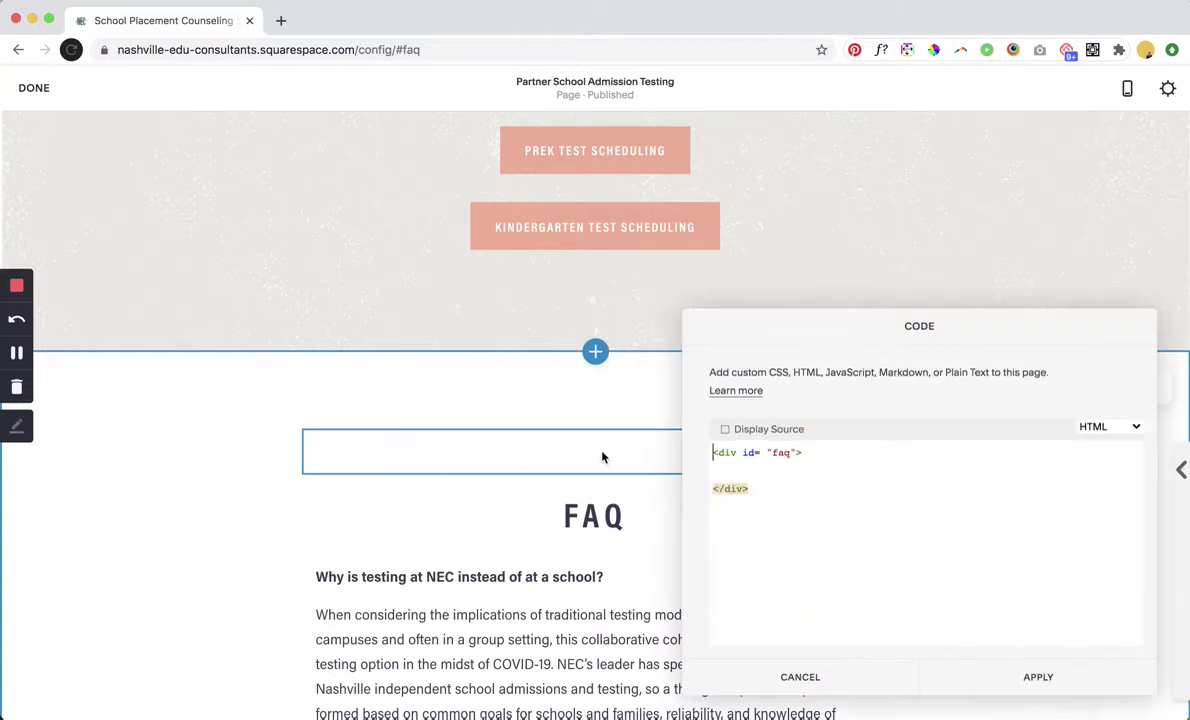
pyautogui.moveTo(768, 494); pyautogui.dragTo(701, 453)
pyautogui.press('super+c')
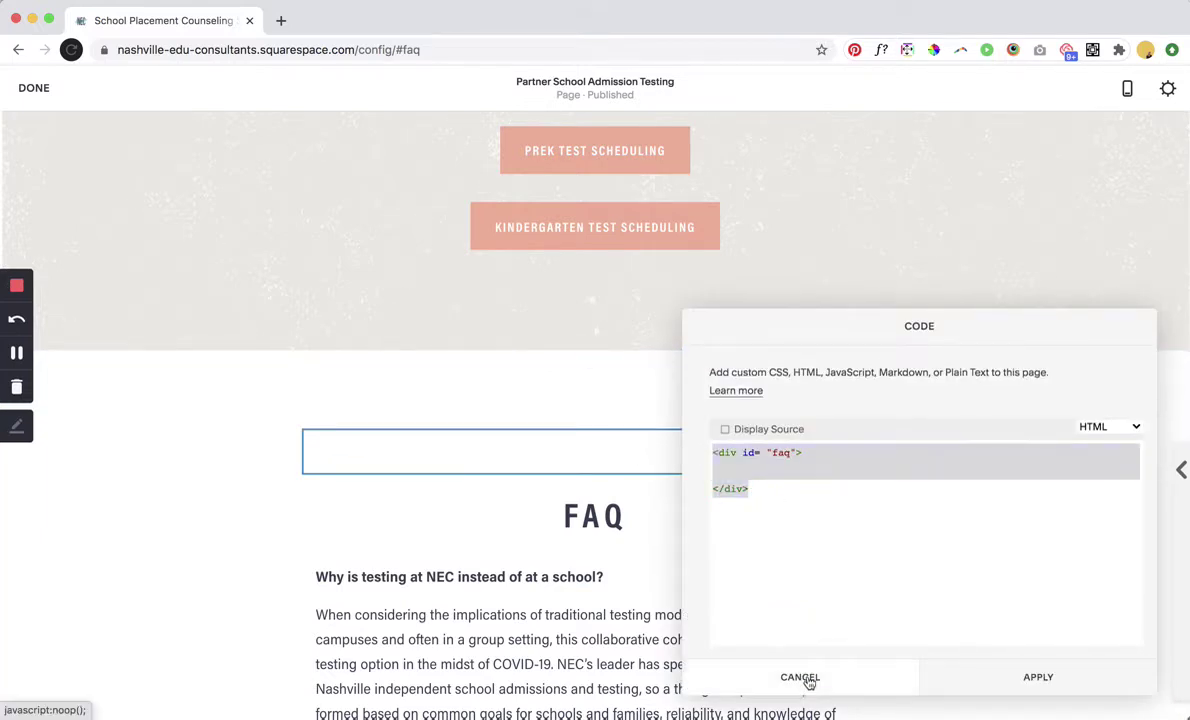
pyautogui.click(801, 678)
# - Insert a Code block directly above the Test Scheduling heading
pyautogui.scroll(8, 245, 435)
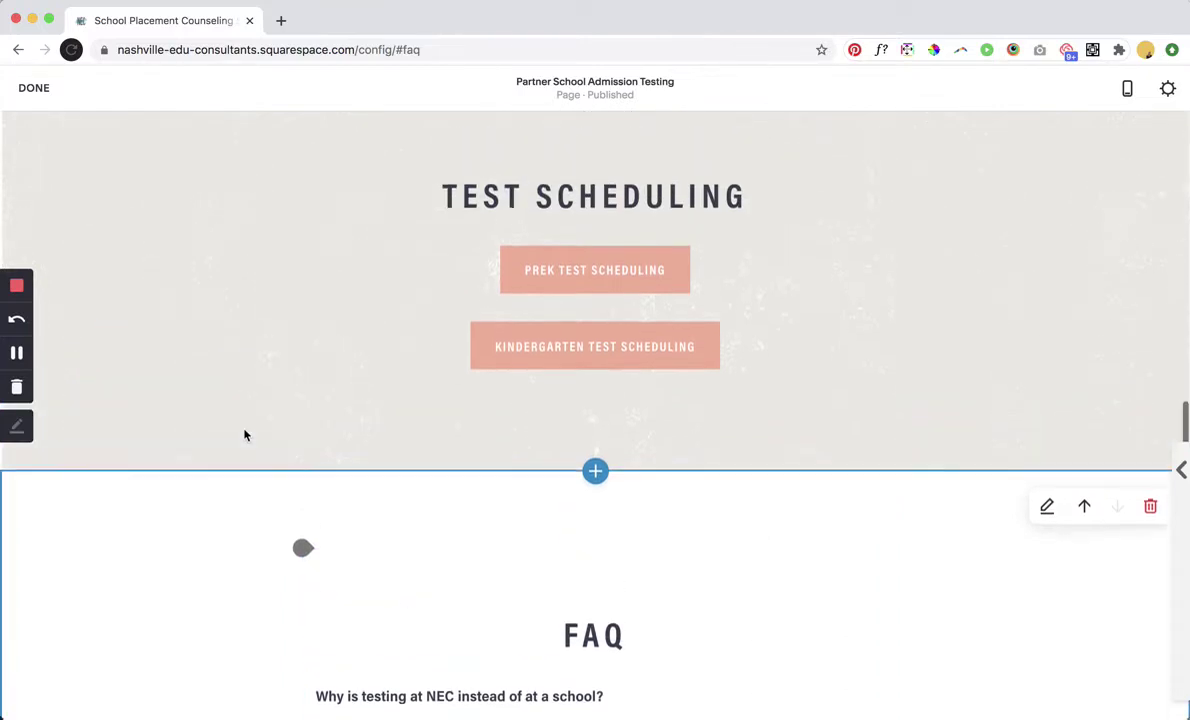
pyautogui.scroll(12, 549, 466)
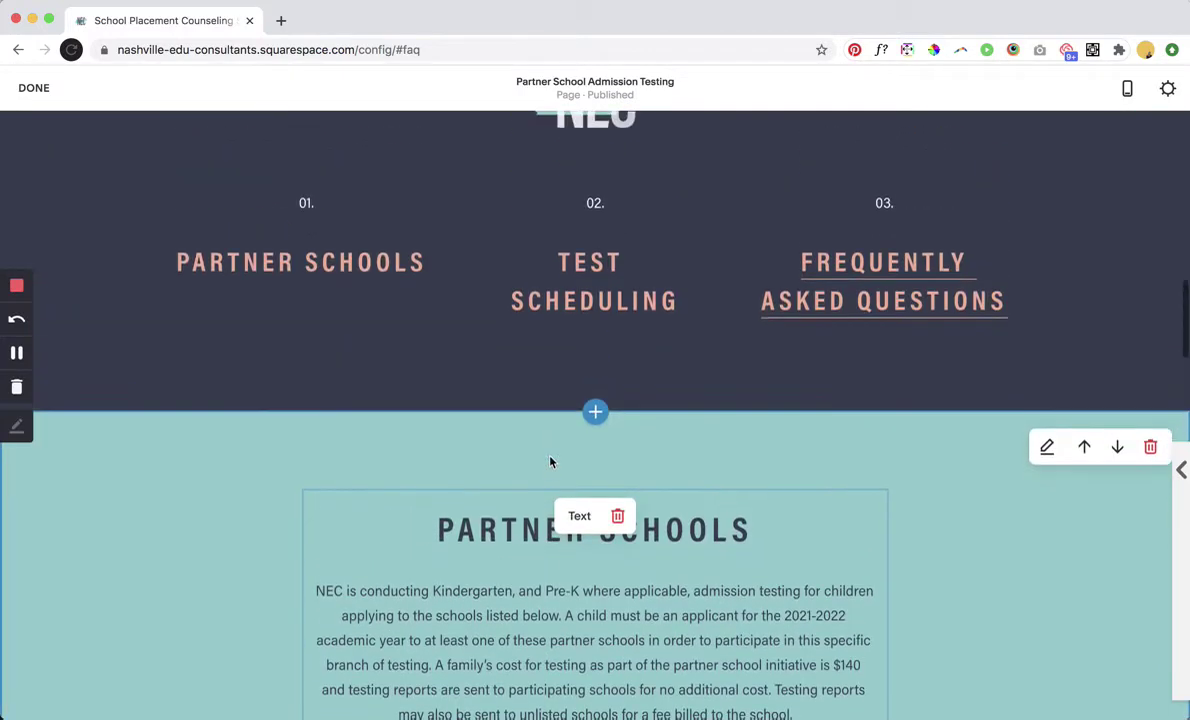
pyautogui.scroll(-14, 568, 332)
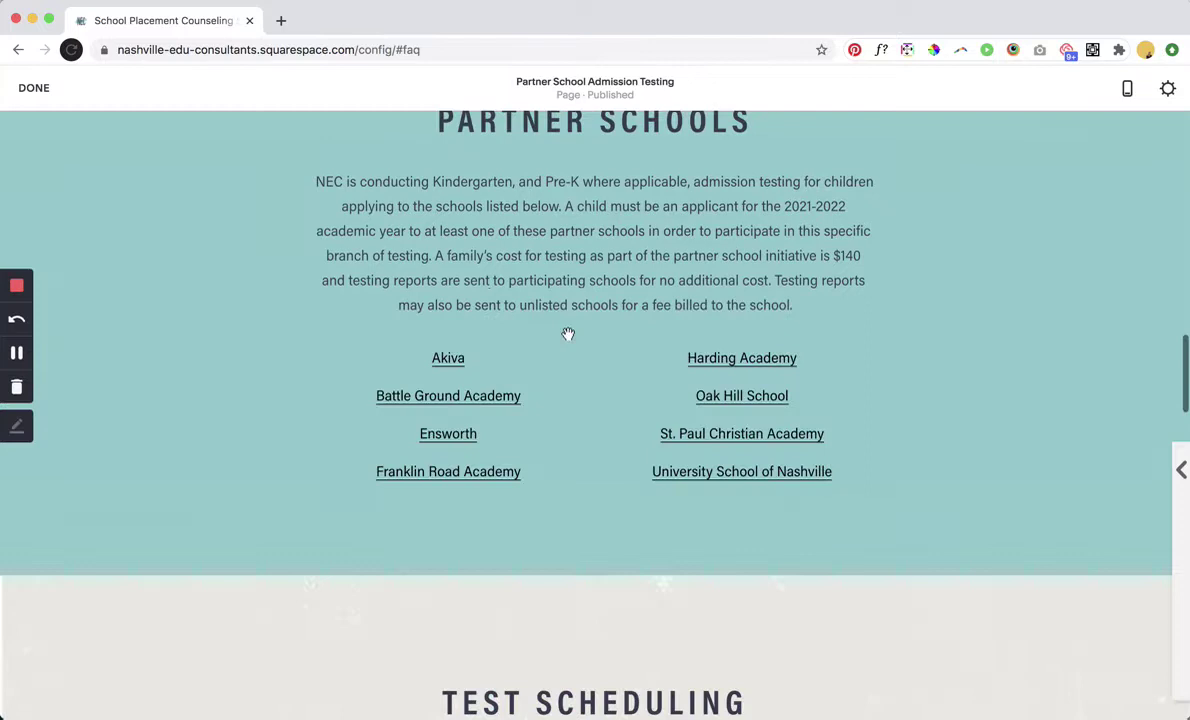
pyautogui.scroll(-2, 563, 378)
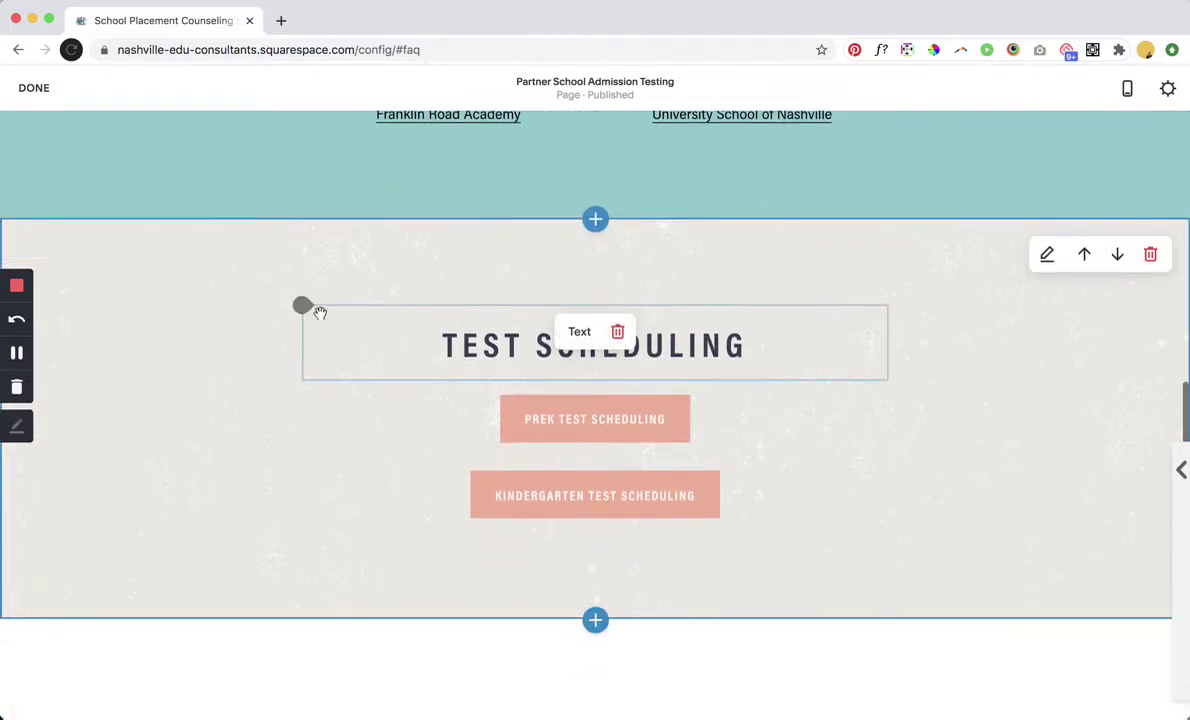
pyautogui.click(302, 306)
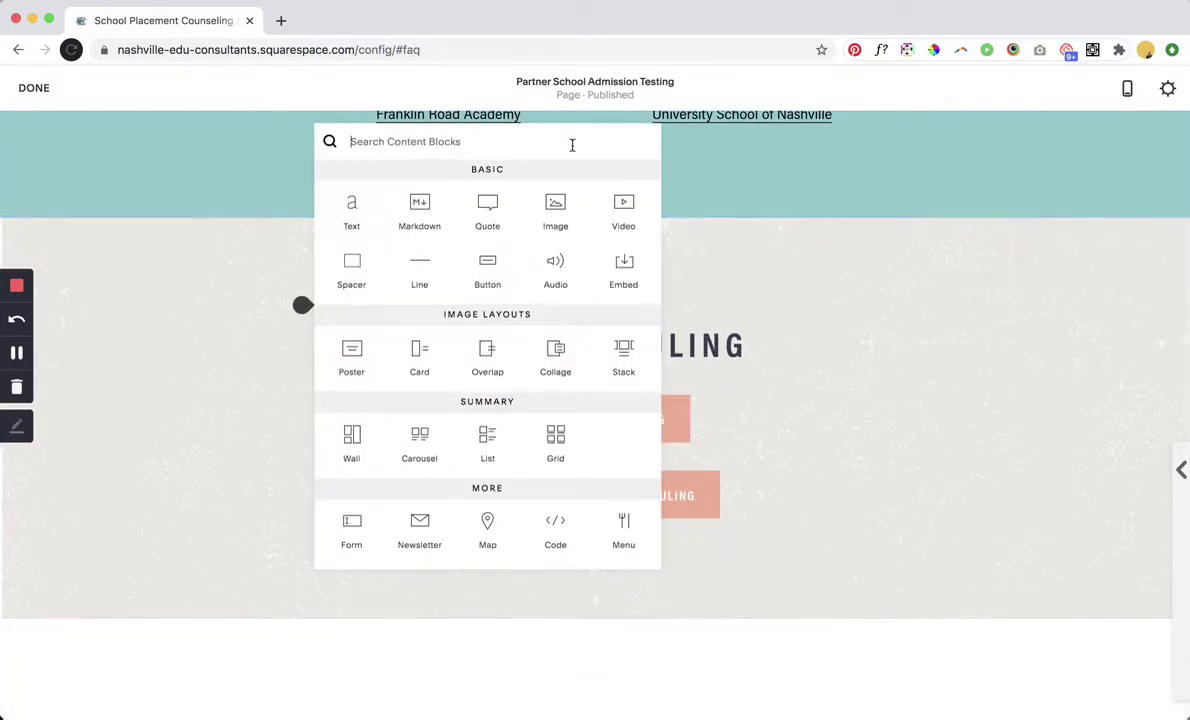
pyautogui.write('cod')
pyautogui.click(493, 189)
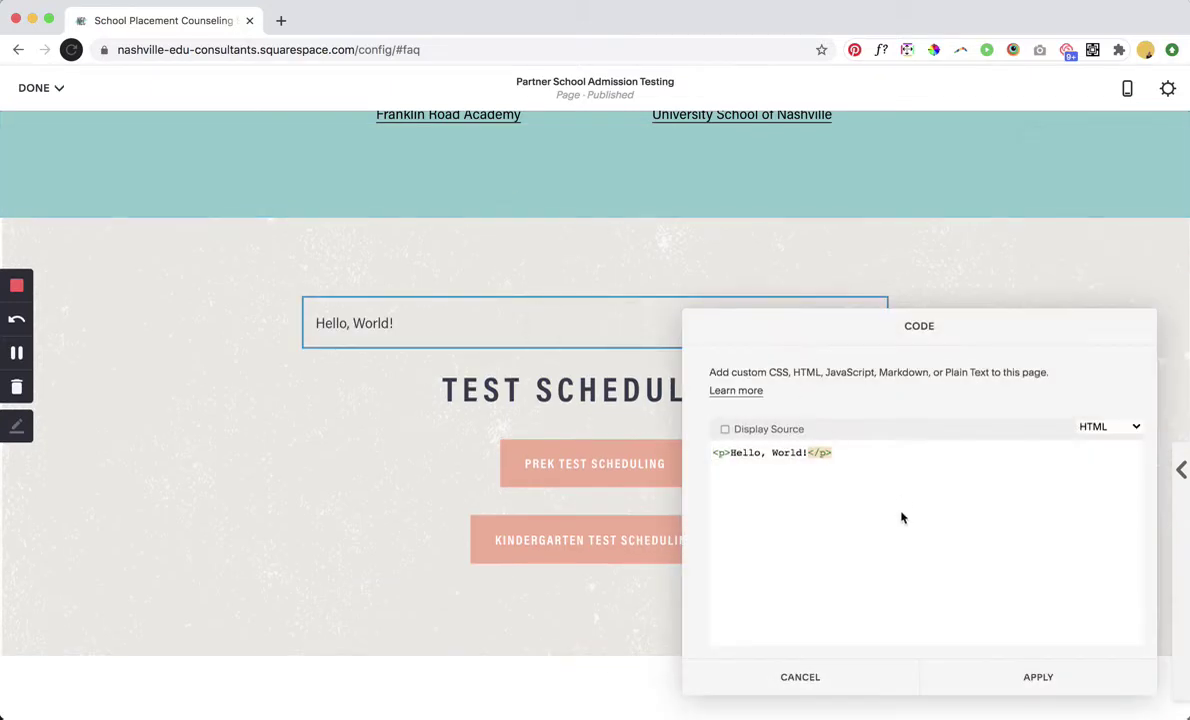
# - Replace the new code block's placeholder HTML with the copied "faq" div anchor code
pyautogui.hotkey('ctrl', 'a')
pyautogui.press('BackSpace')
pyautogui.press('super+v')
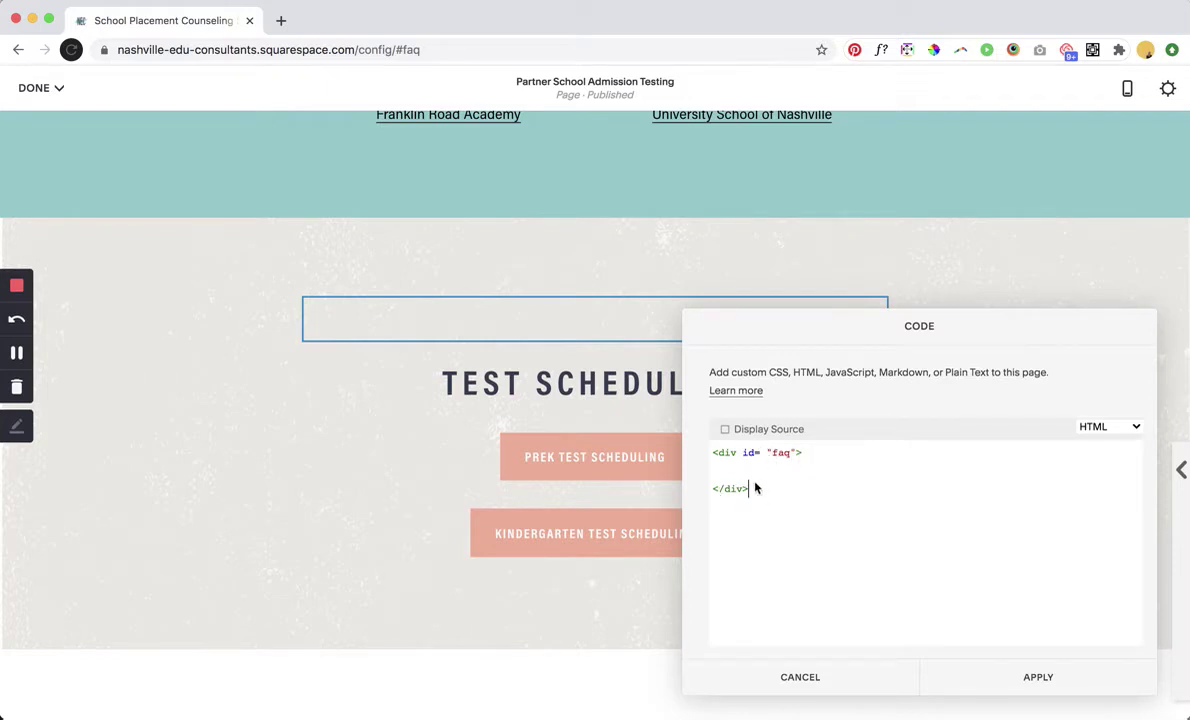
# - Change the div id in the new code block to "test" and apply the code
pyautogui.click(789, 455)
pyautogui.moveTo(789, 455); pyautogui.dragTo(773, 456)
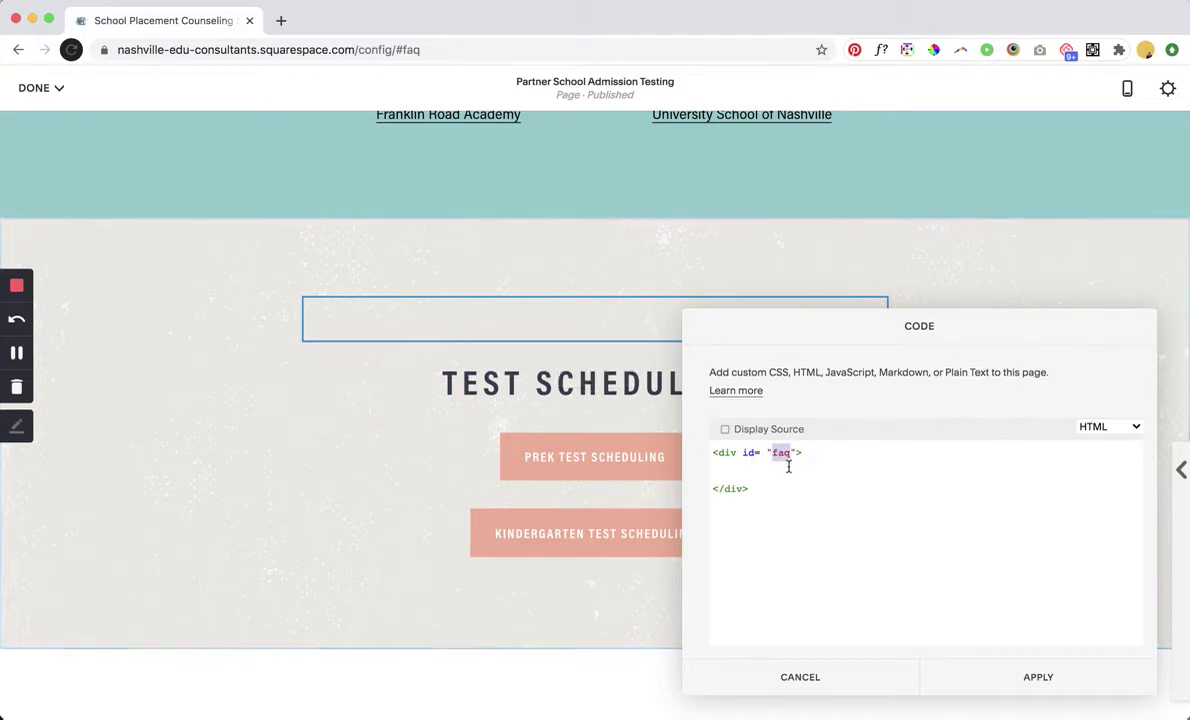
pyautogui.scroll(-3, 470, 441)
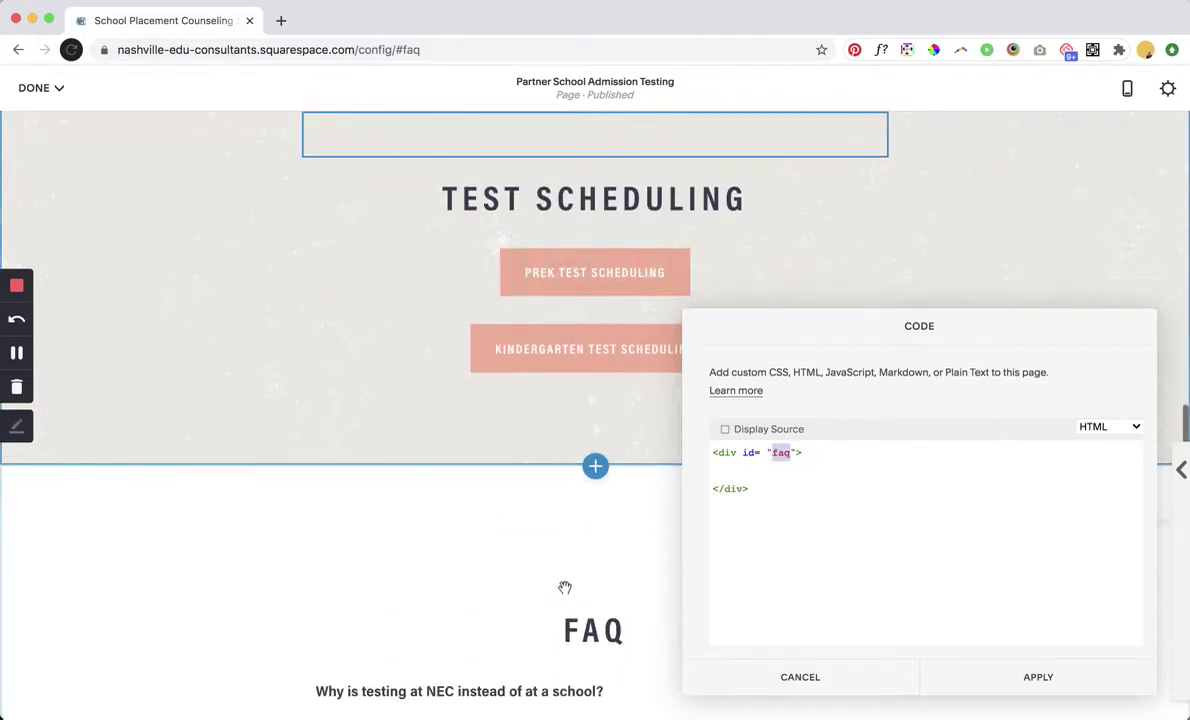
pyautogui.scroll(2, 575, 477)
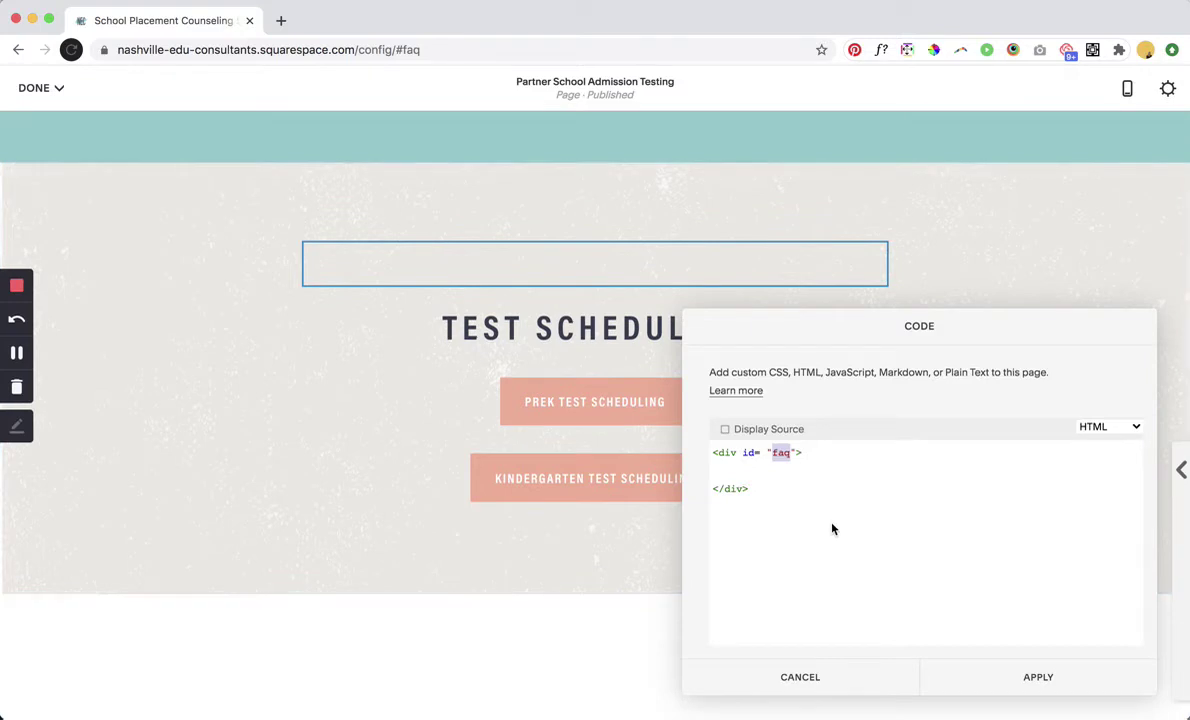
pyautogui.write('test')
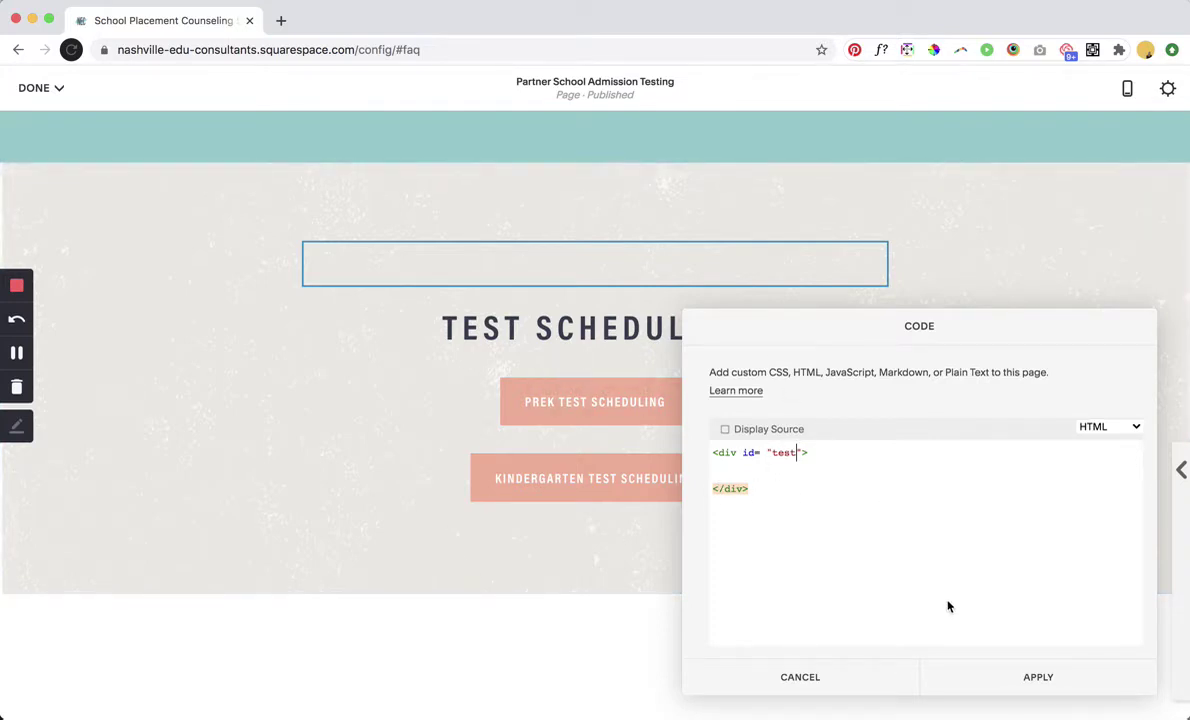
pyautogui.click(1038, 677)
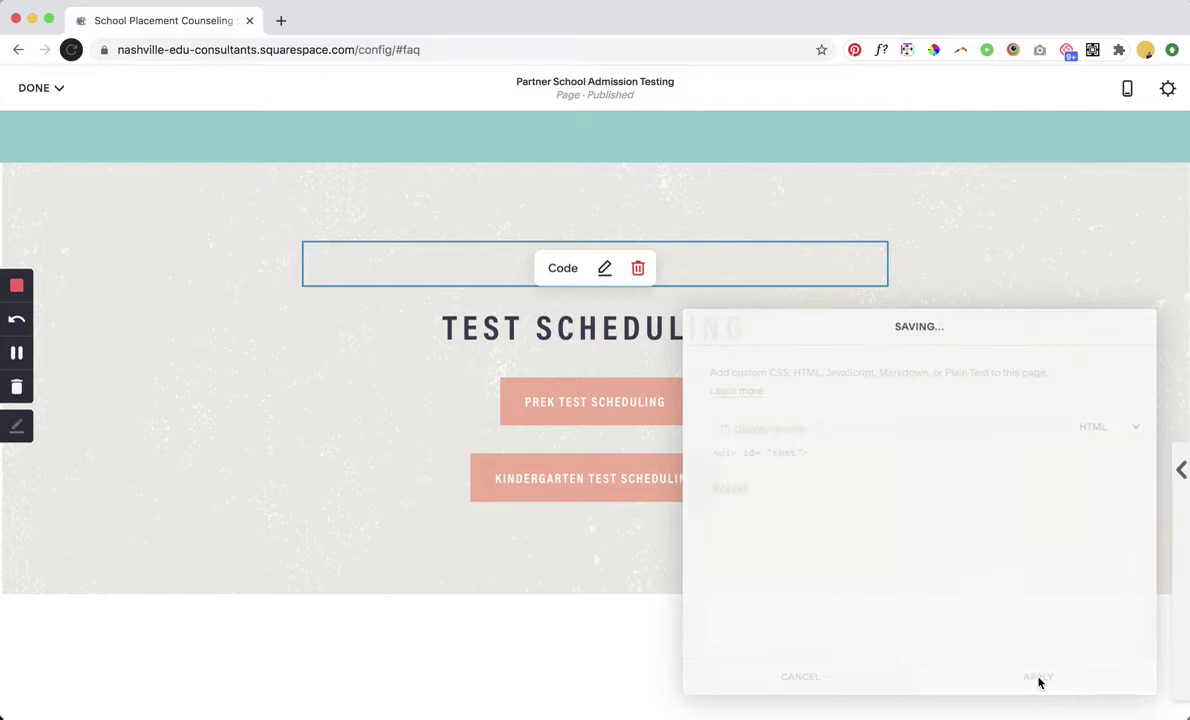
# - Link the Test Scheduling title under 02. to /partner-school-admission-testing#test and apply the link
pyautogui.scroll(5, 375, 352)
pyautogui.scroll(5, 375, 355)
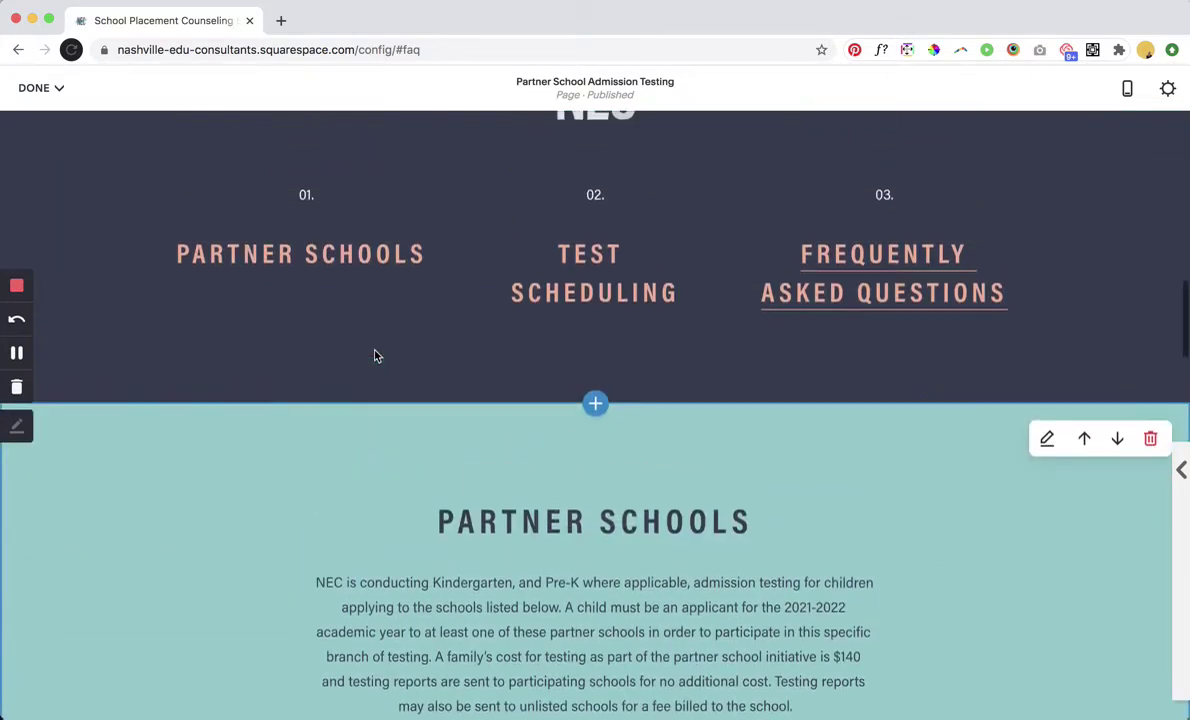
pyautogui.click(679, 369)
pyautogui.moveTo(679, 369); pyautogui.dragTo(522, 311)
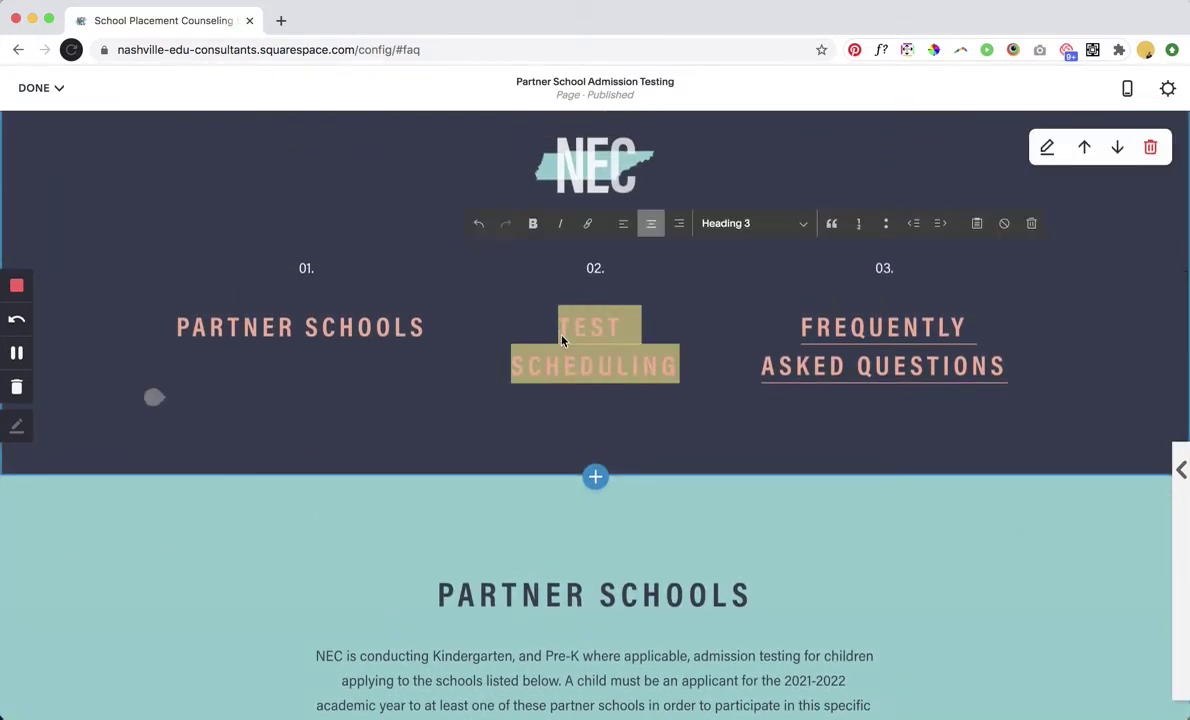
pyautogui.click(589, 224)
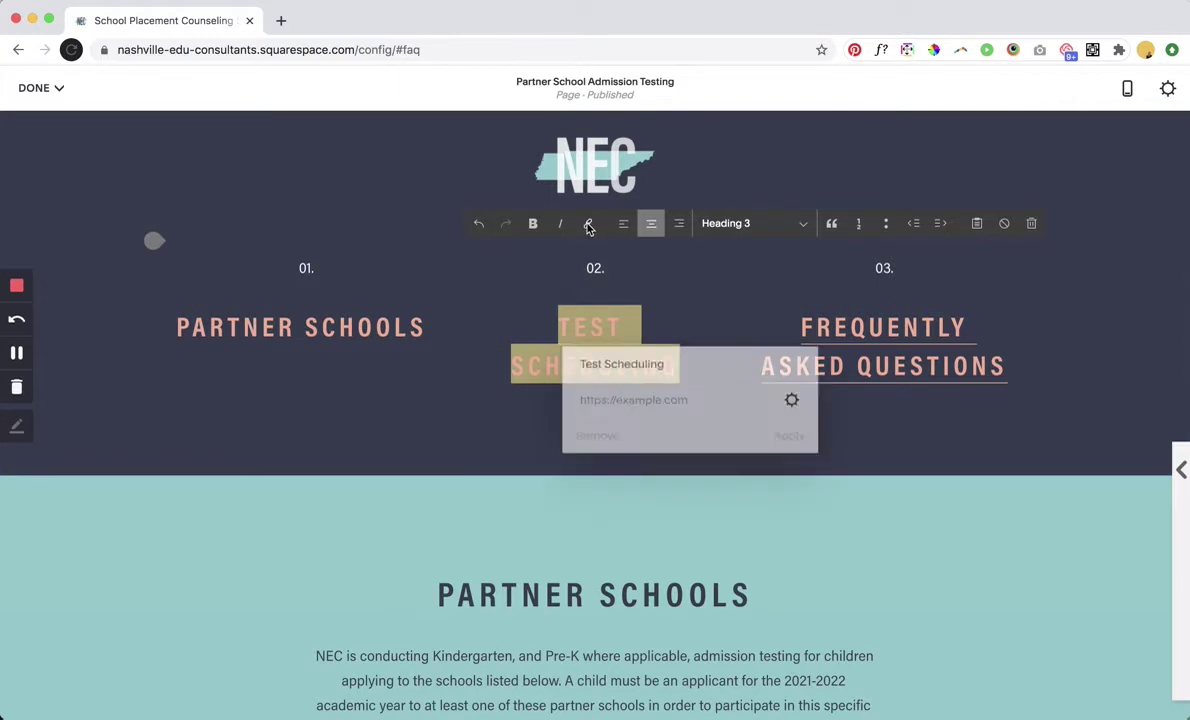
pyautogui.click(656, 399)
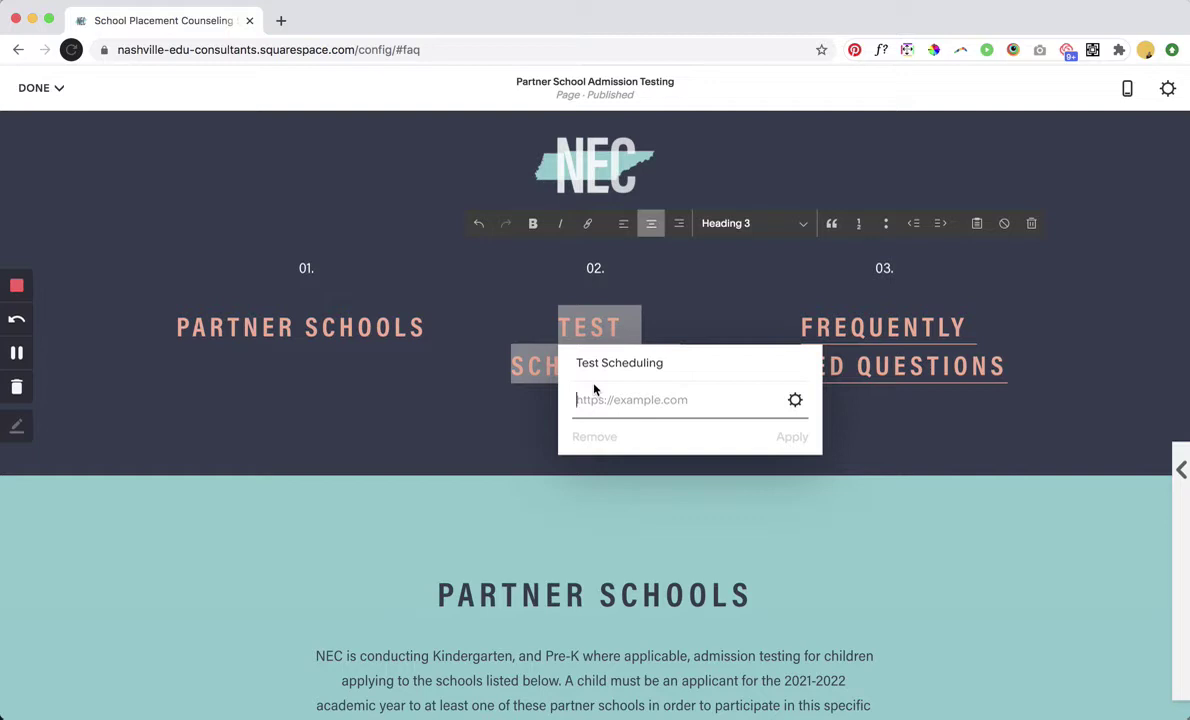
pyautogui.write('/par')
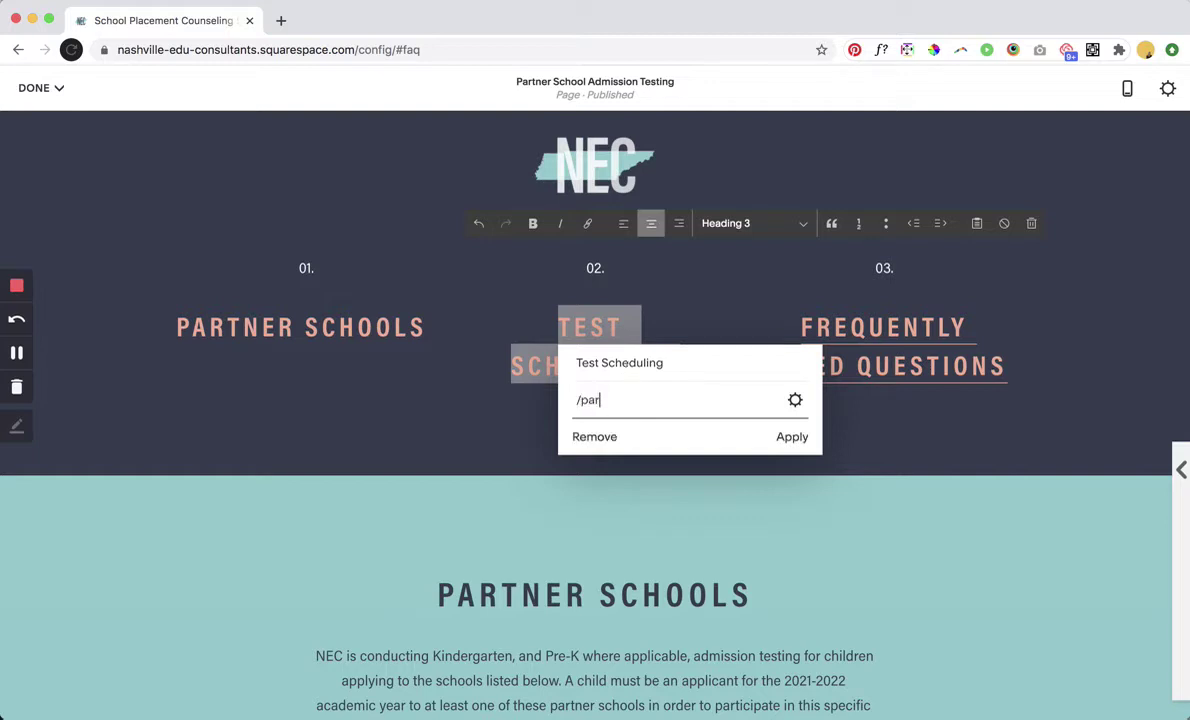
pyautogui.write('tner-school-admission')
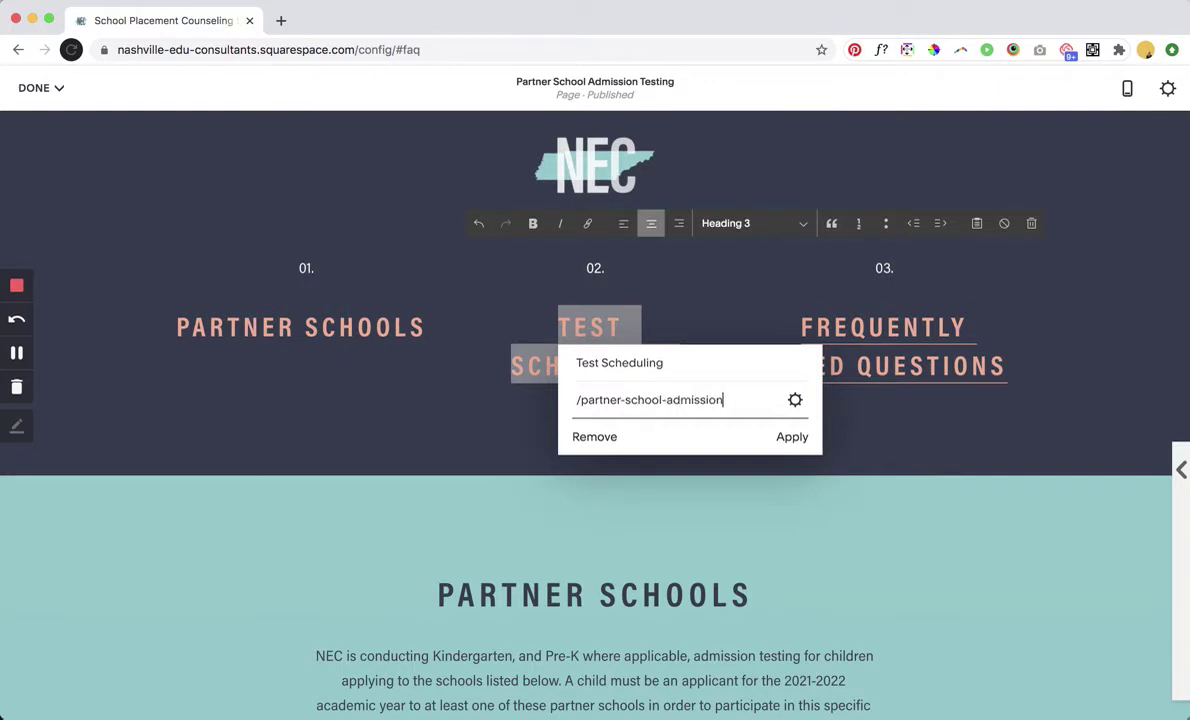
pyautogui.write('-testing#test')
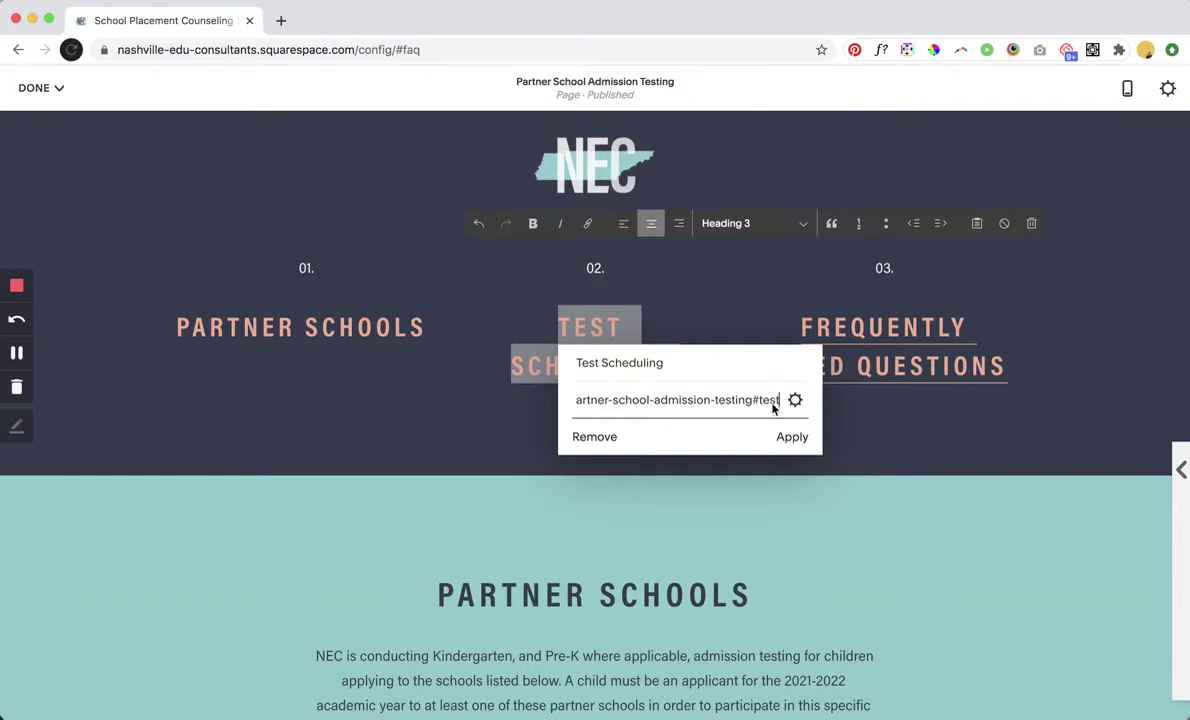
pyautogui.scroll(-5, 709, 550)
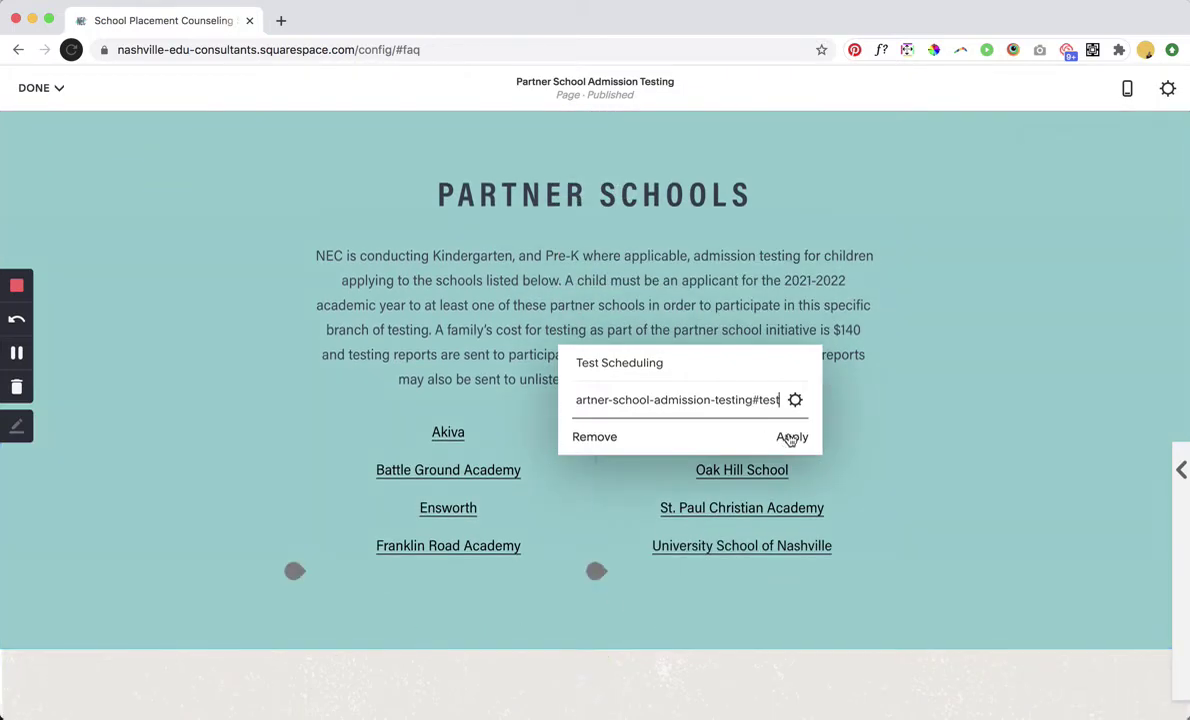
pyautogui.click(790, 438)
pyautogui.scroll(5, 540, 380)
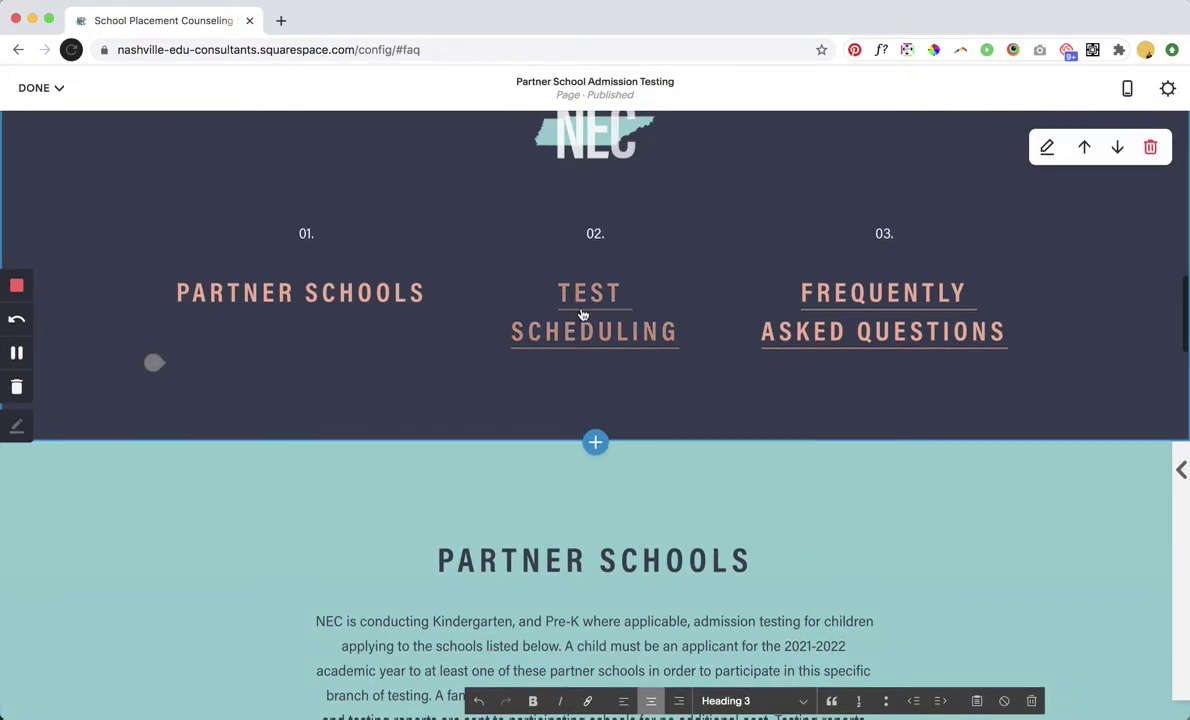
# - Insert a Code block directly above the Partner Schools heading in the teal section
pyautogui.scroll(-2, 395, 410)
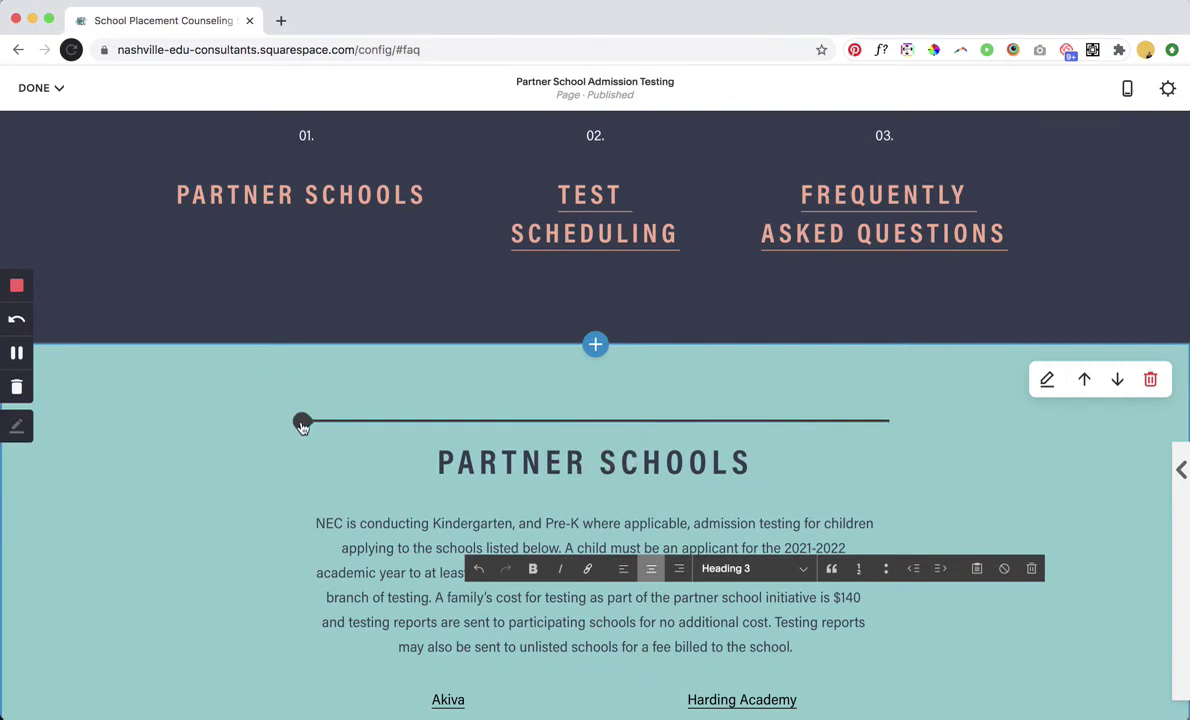
pyautogui.click(302, 422)
pyautogui.write('code')
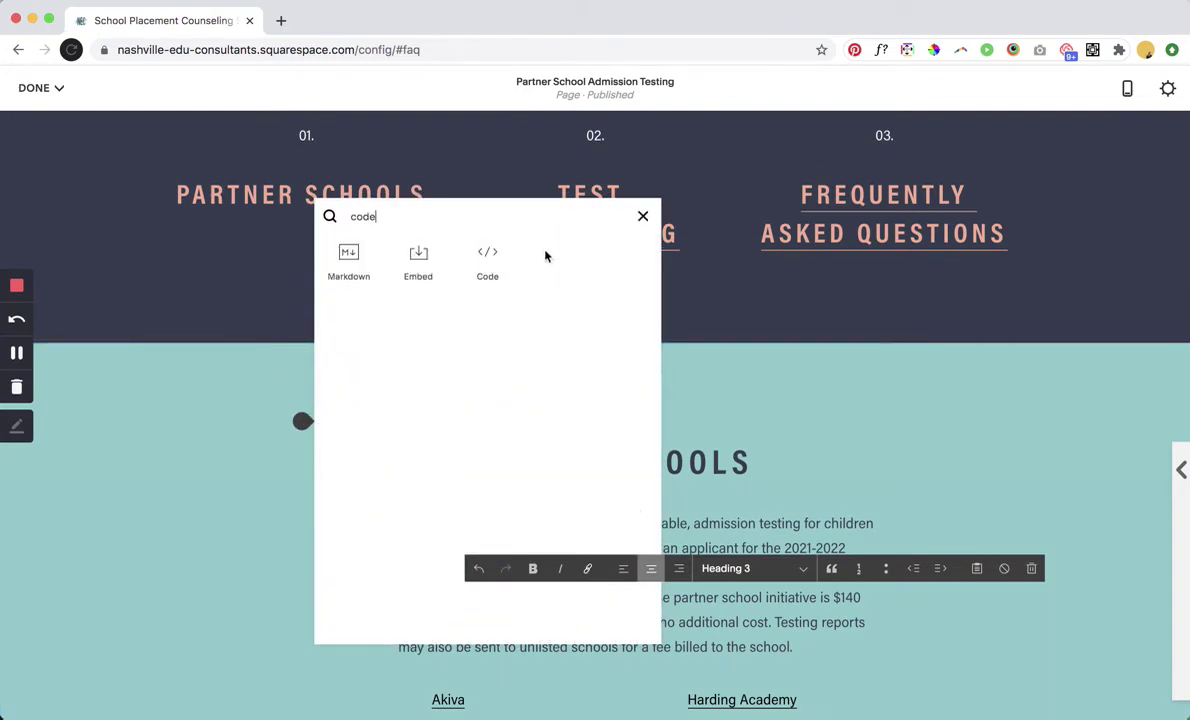
pyautogui.click(484, 266)
# - Replace the new code block's placeholder HTML with an empty div whose id is "partner", and apply the code
pyautogui.press('super+a')
pyautogui.press('BackSpace')
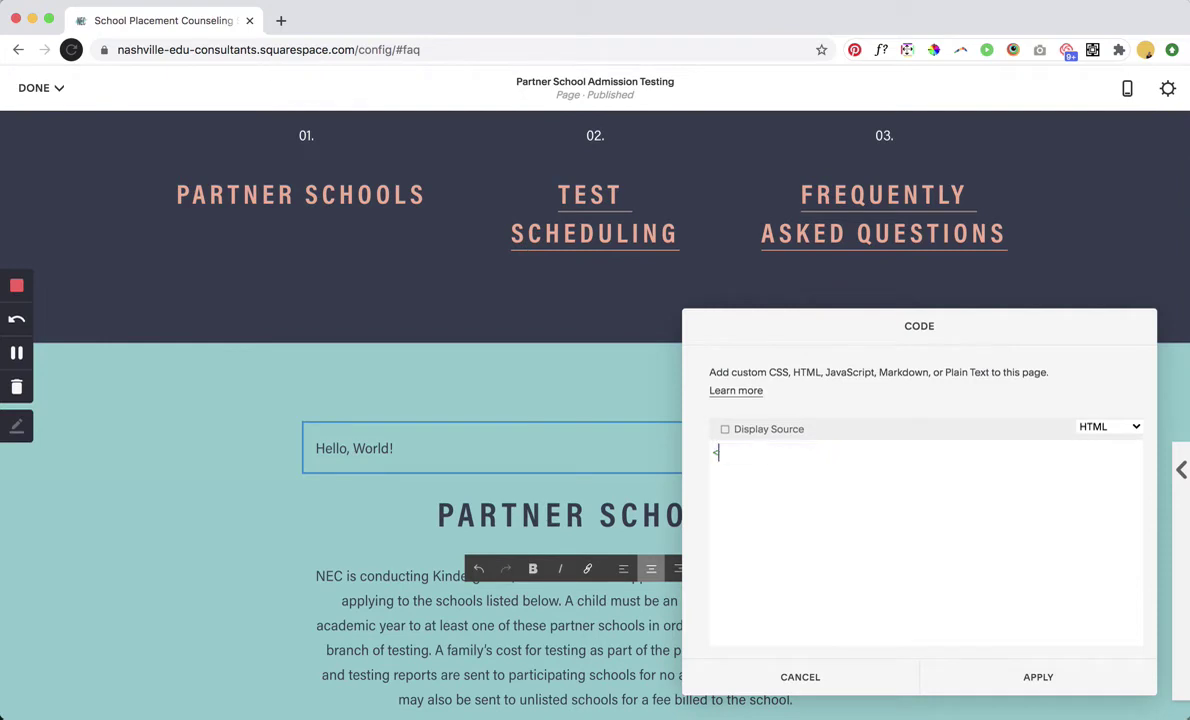
pyautogui.write('<div id')
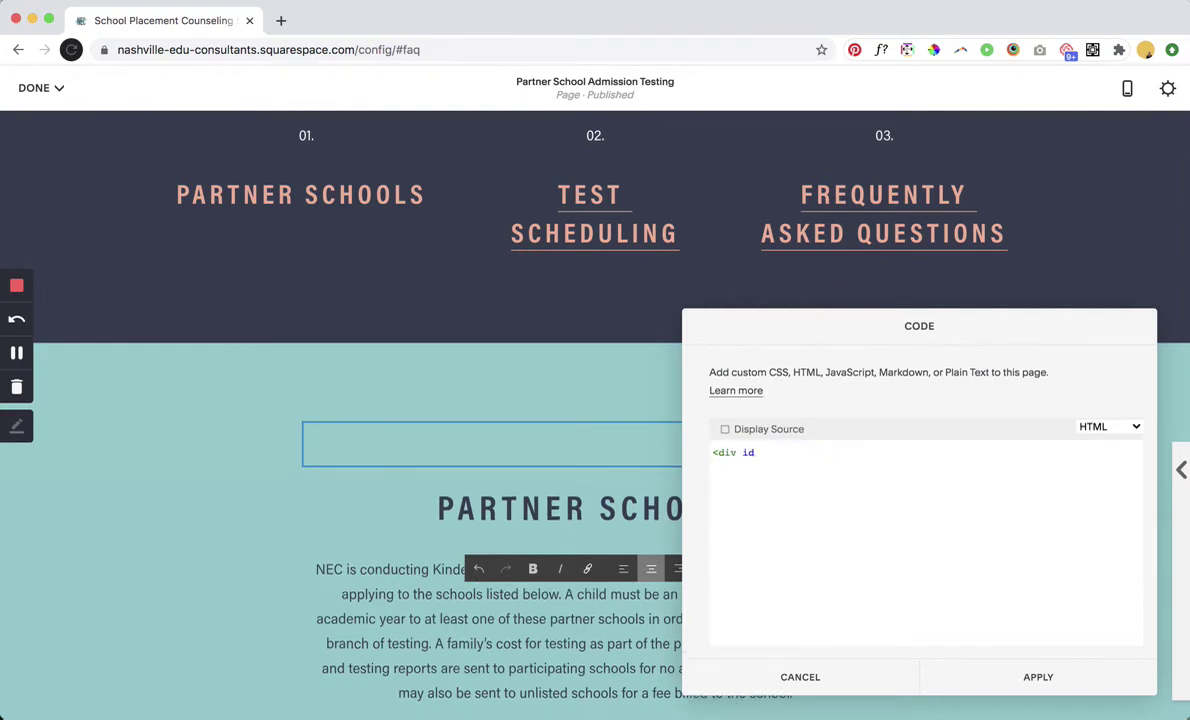
pyautogui.write('="">')
pyautogui.press('Return')
pyautogui.click(766, 453)
pyautogui.write('partner">')
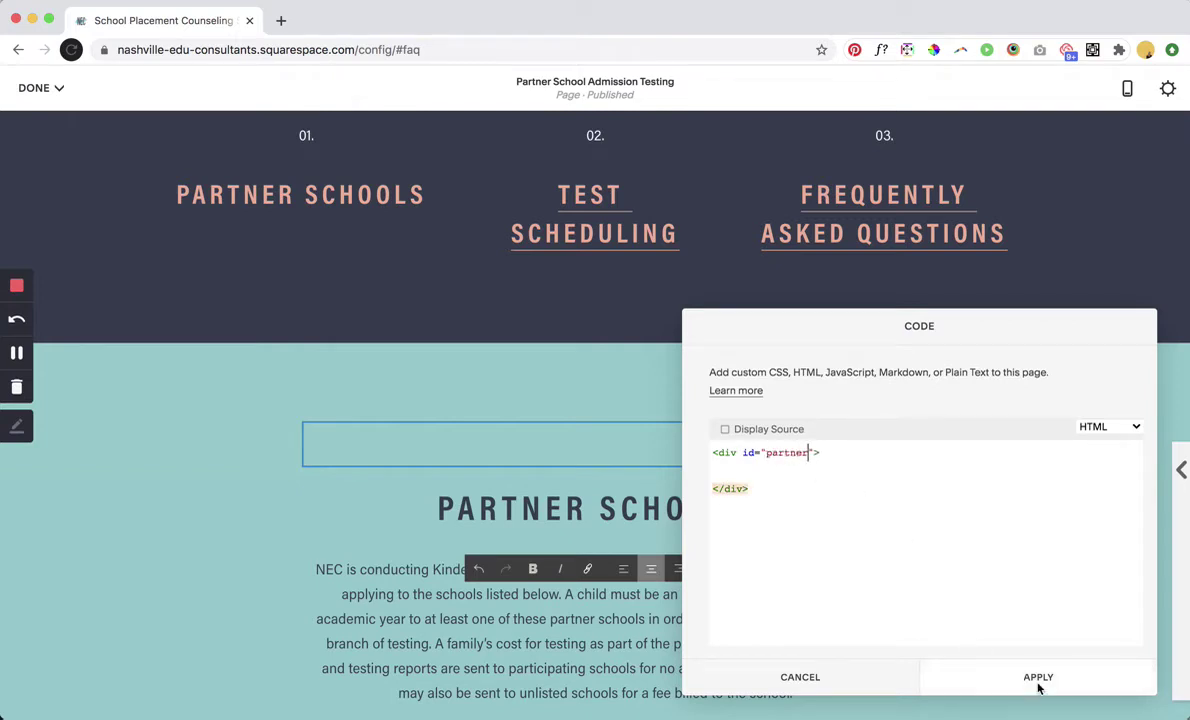
pyautogui.click(1038, 677)
# - Link the Partner Schools title under 01. to /partner-school-admission-testing#partner and apply the link
pyautogui.scroll(3, 460, 380)
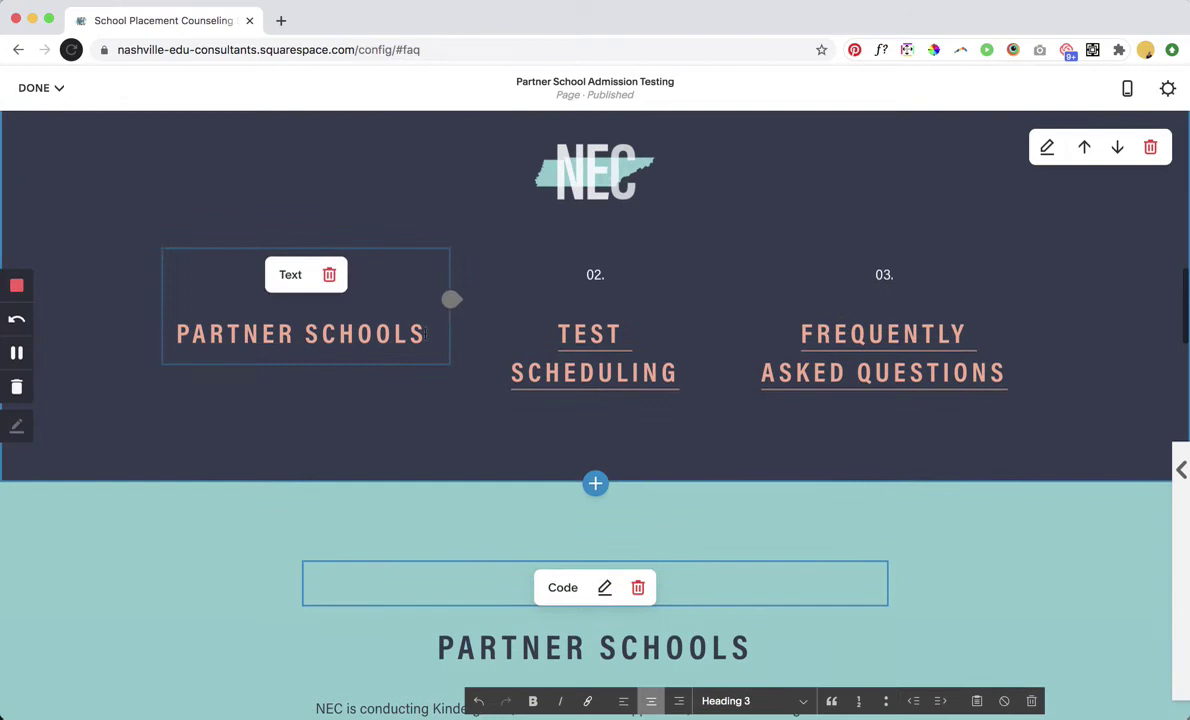
pyautogui.moveTo(428, 335); pyautogui.dragTo(156, 343)
pyautogui.click(298, 230)
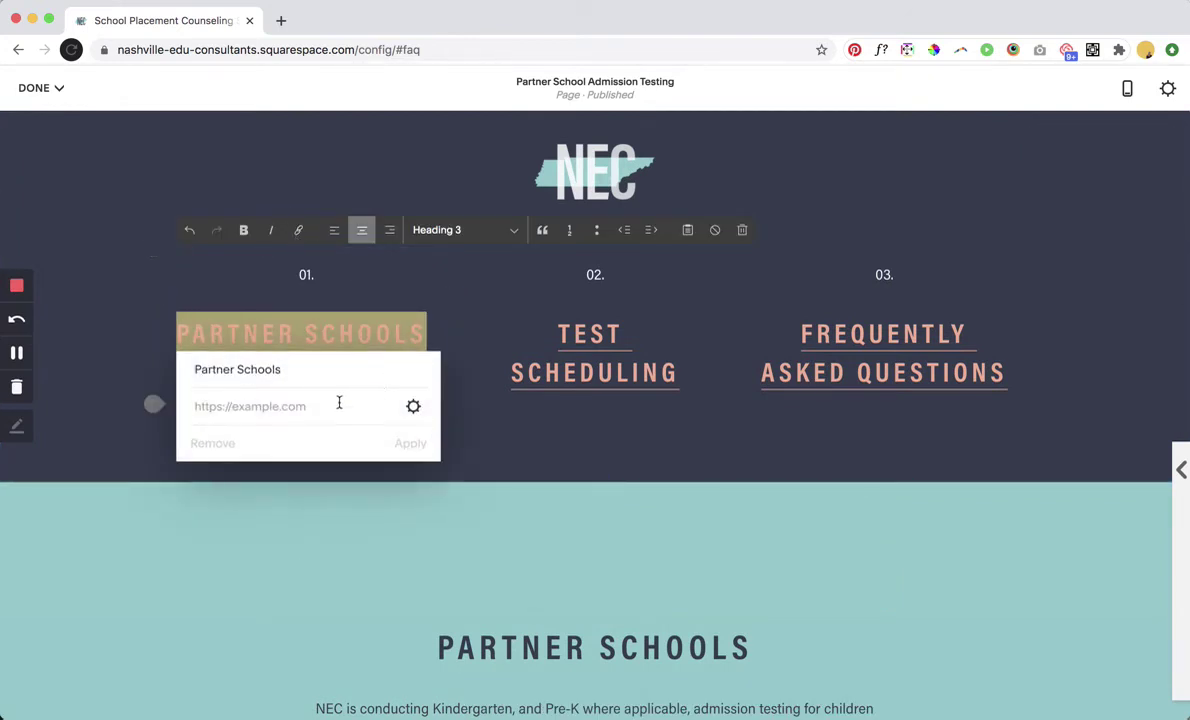
pyautogui.write('/partner-school')
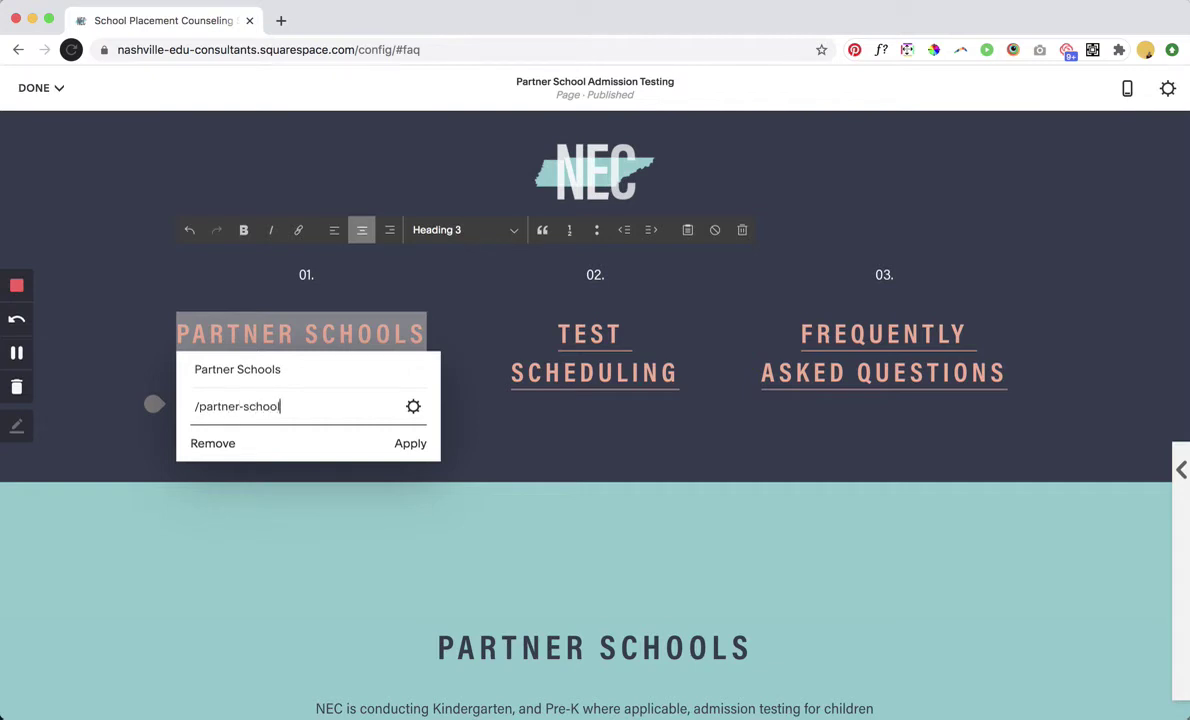
pyautogui.write('-admission-testing')
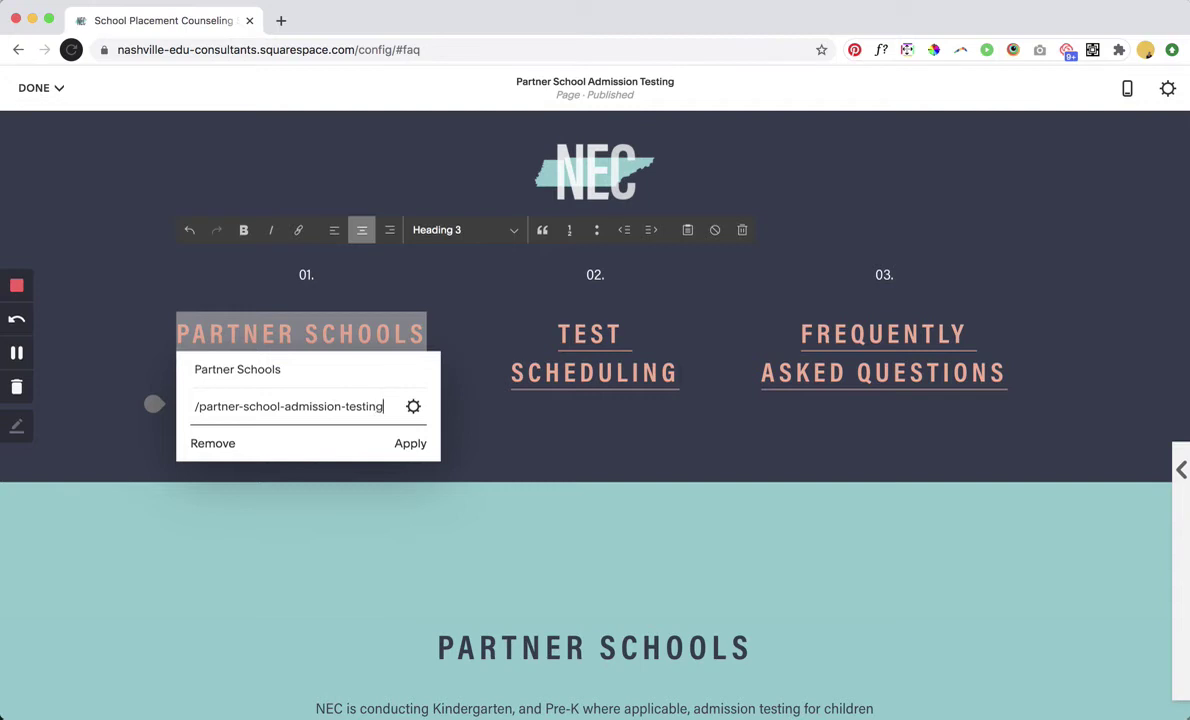
pyautogui.write('#partner')
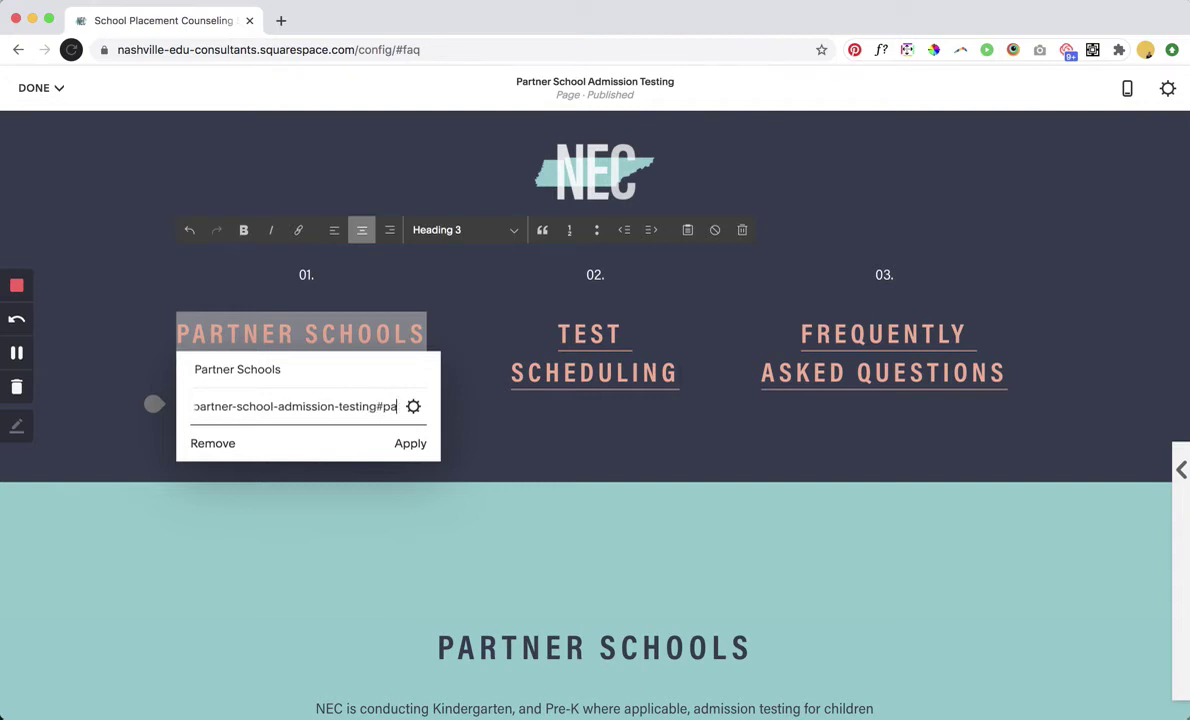
pyautogui.click(410, 444)
# - Save the page changes, leaving edit mode, and open the page in the full-width preview
pyautogui.click(38, 88)
pyautogui.click(42, 122)
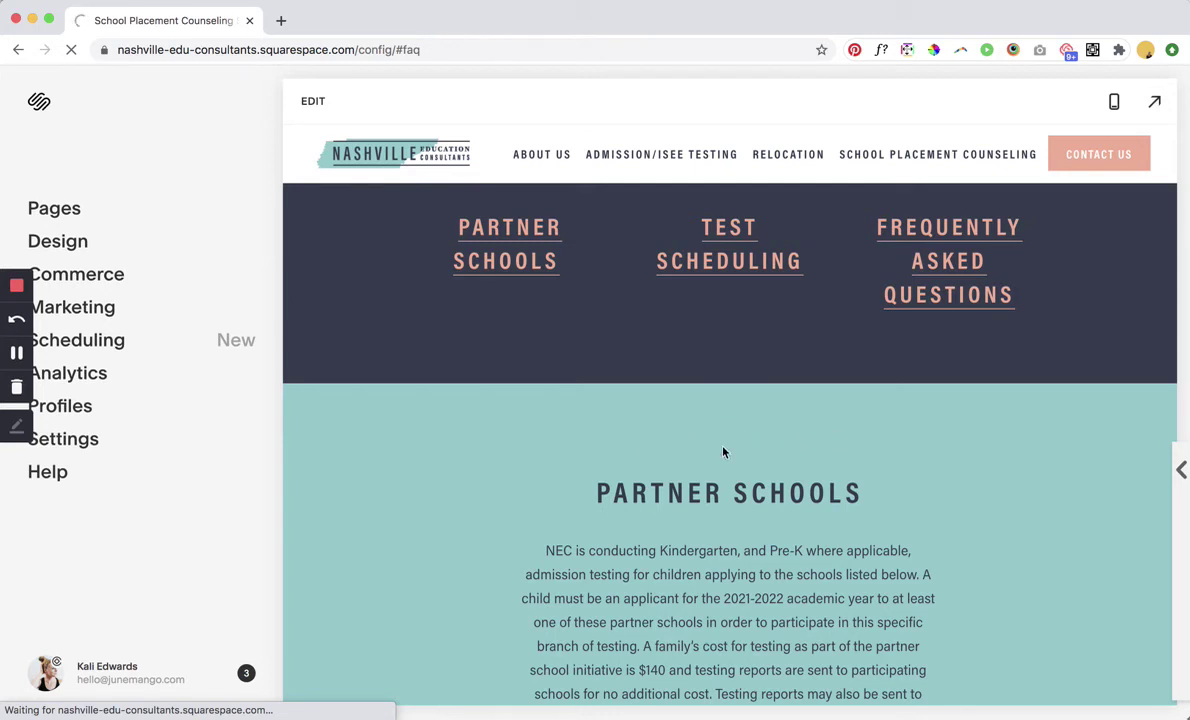
pyautogui.scroll(-10, 627, 463)
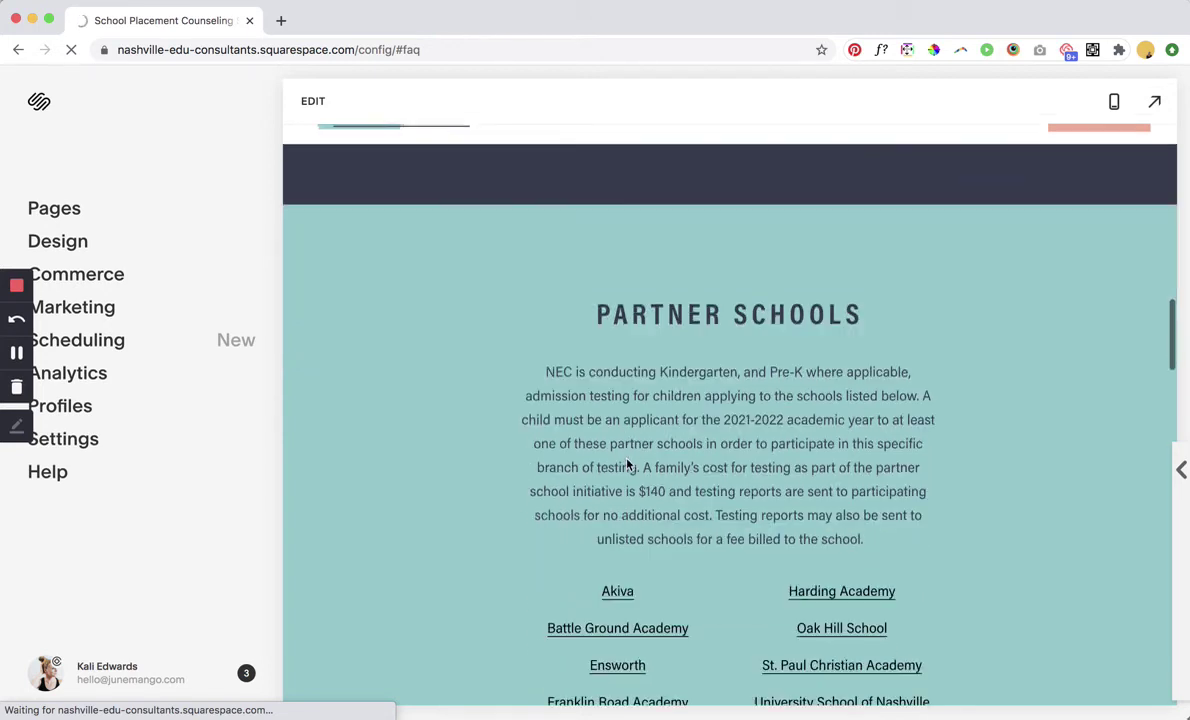
pyautogui.scroll(-5, 730, 258)
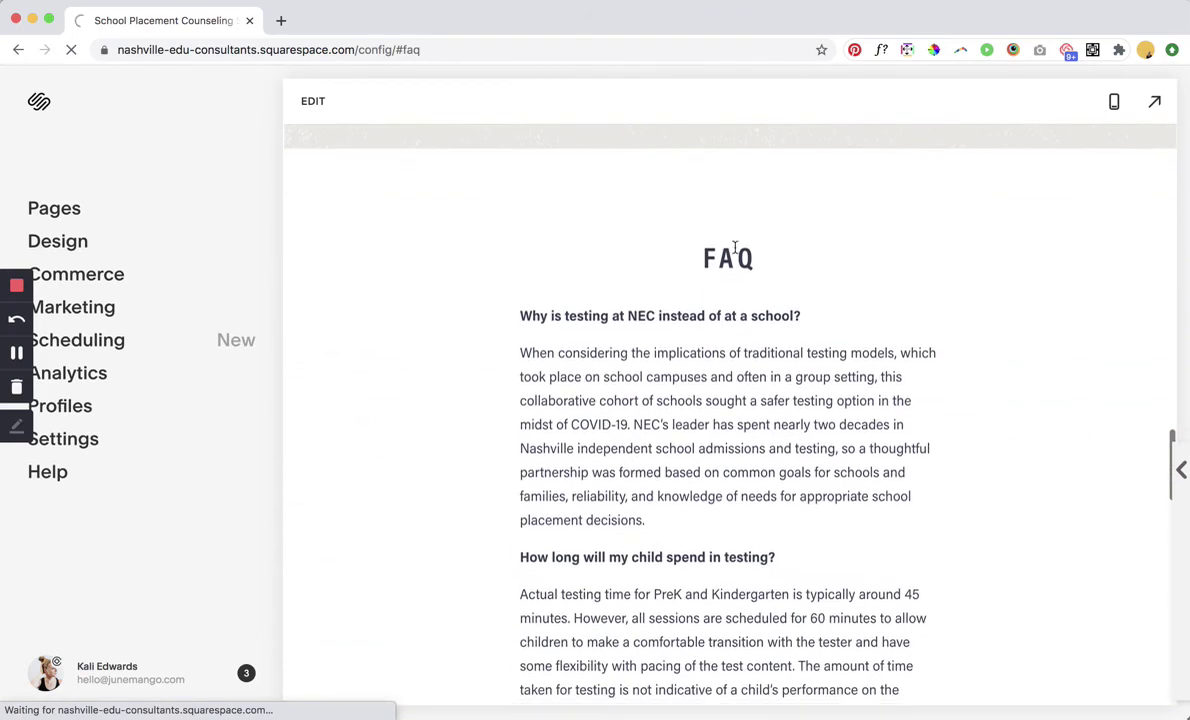
pyautogui.scroll(-6, 728, 260)
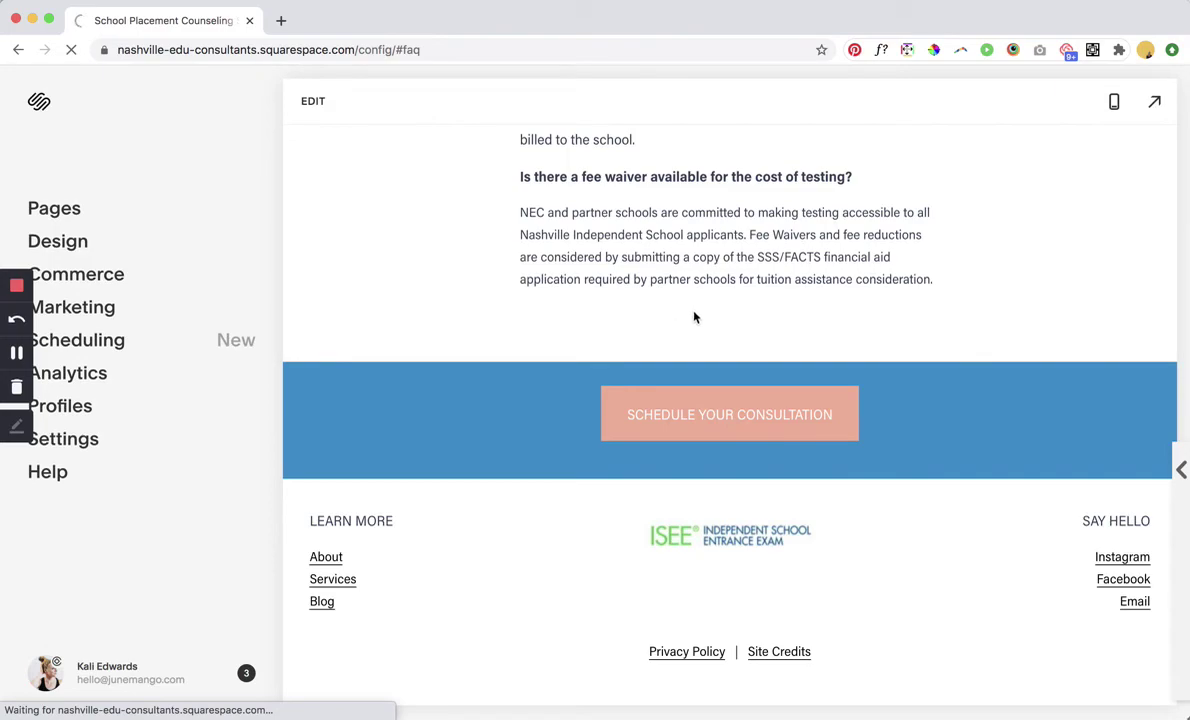
pyautogui.scroll(15, 705, 334)
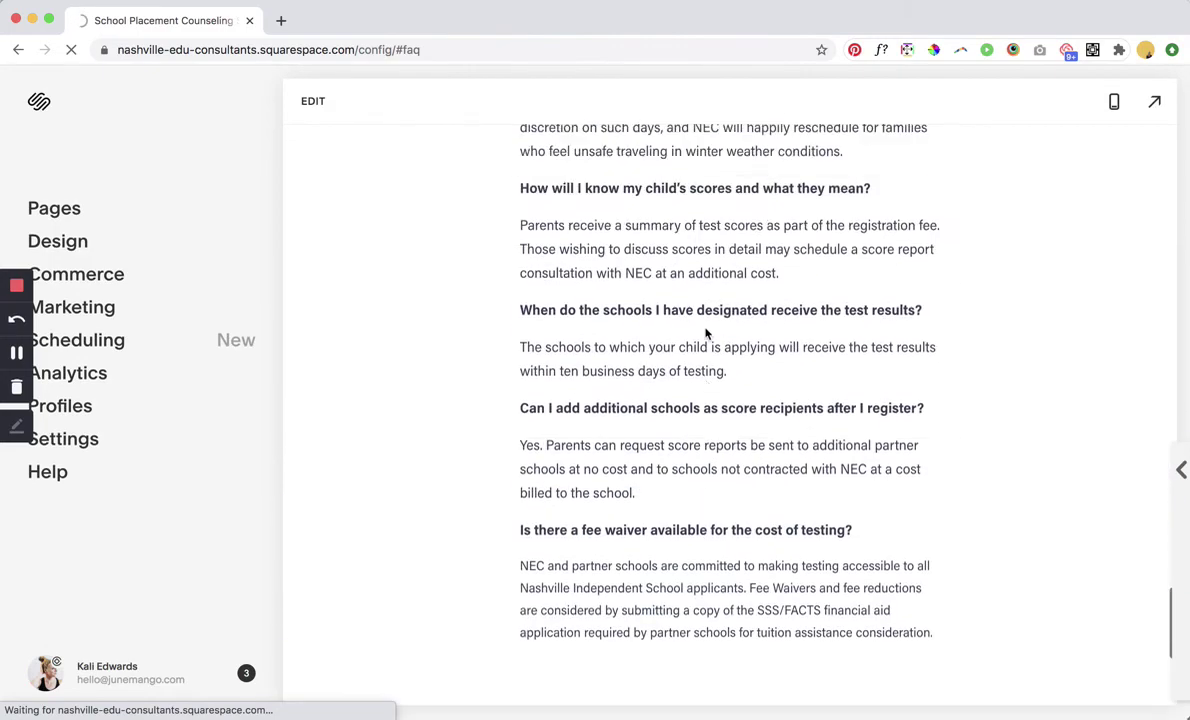
pyautogui.scroll(12, 702, 341)
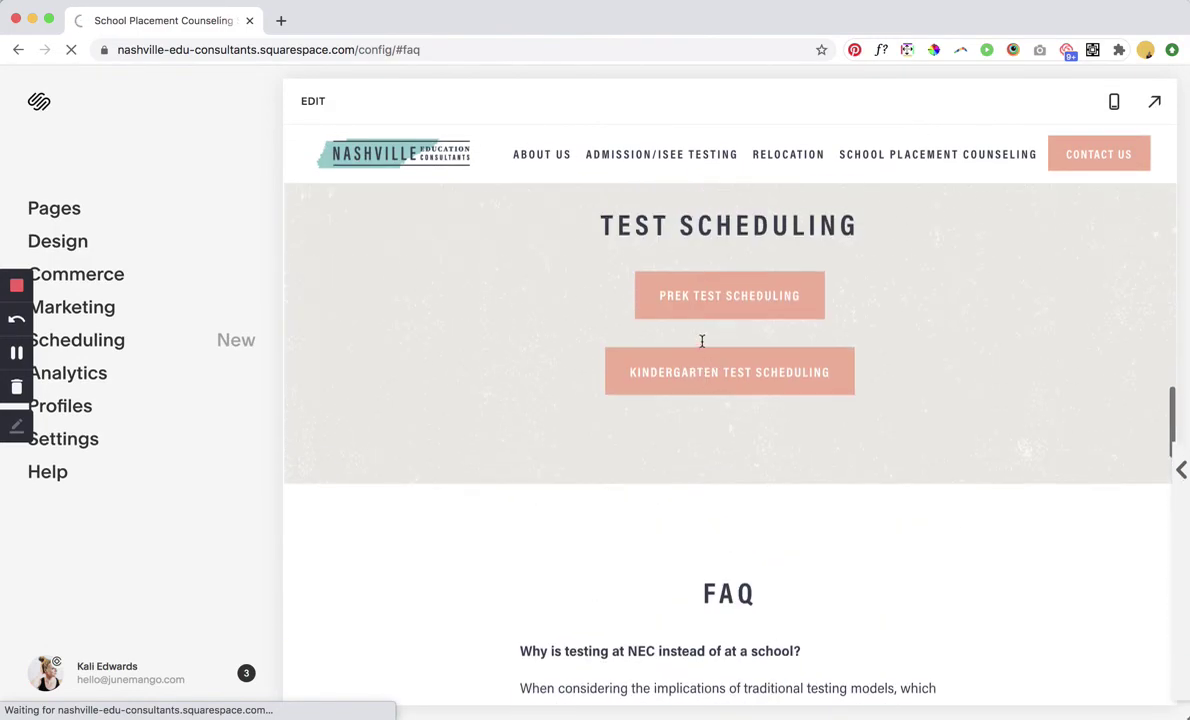
pyautogui.click(1154, 102)
# - Test the Test Scheduling title's anchor link and check where the page lands relative to that section's heading
pyautogui.scroll(2, 425, 215)
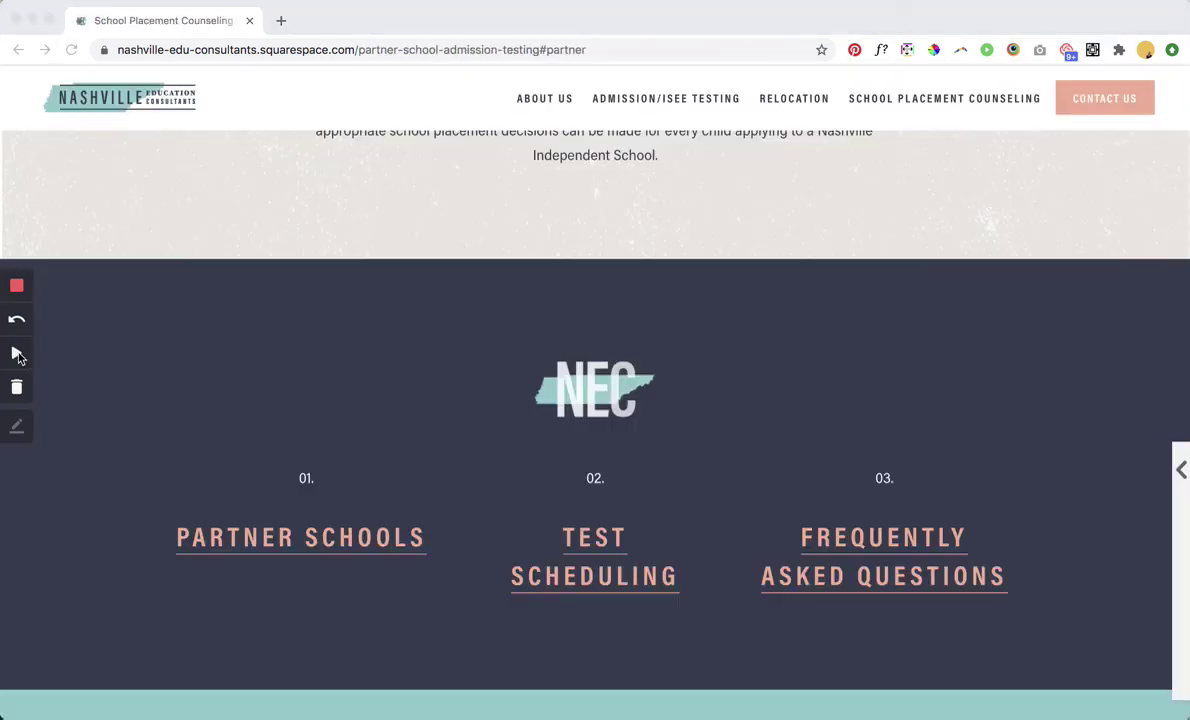
pyautogui.scroll(-2, 675, 357)
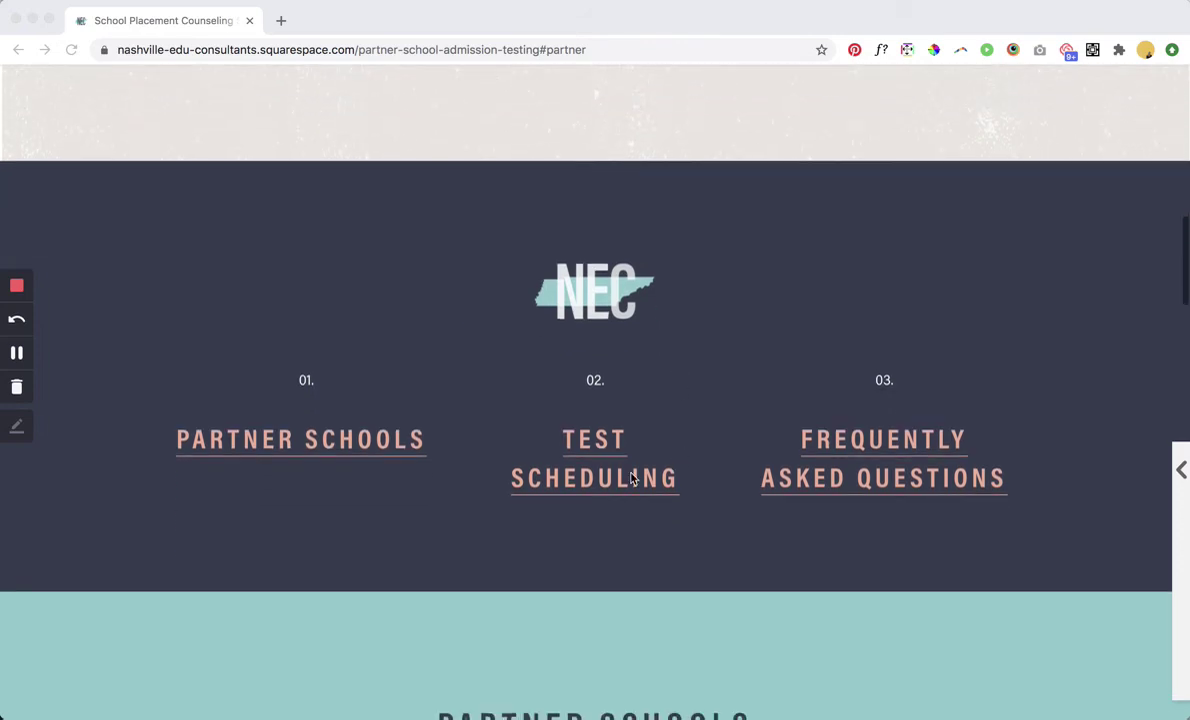
pyautogui.scroll(-1, 600, 430)
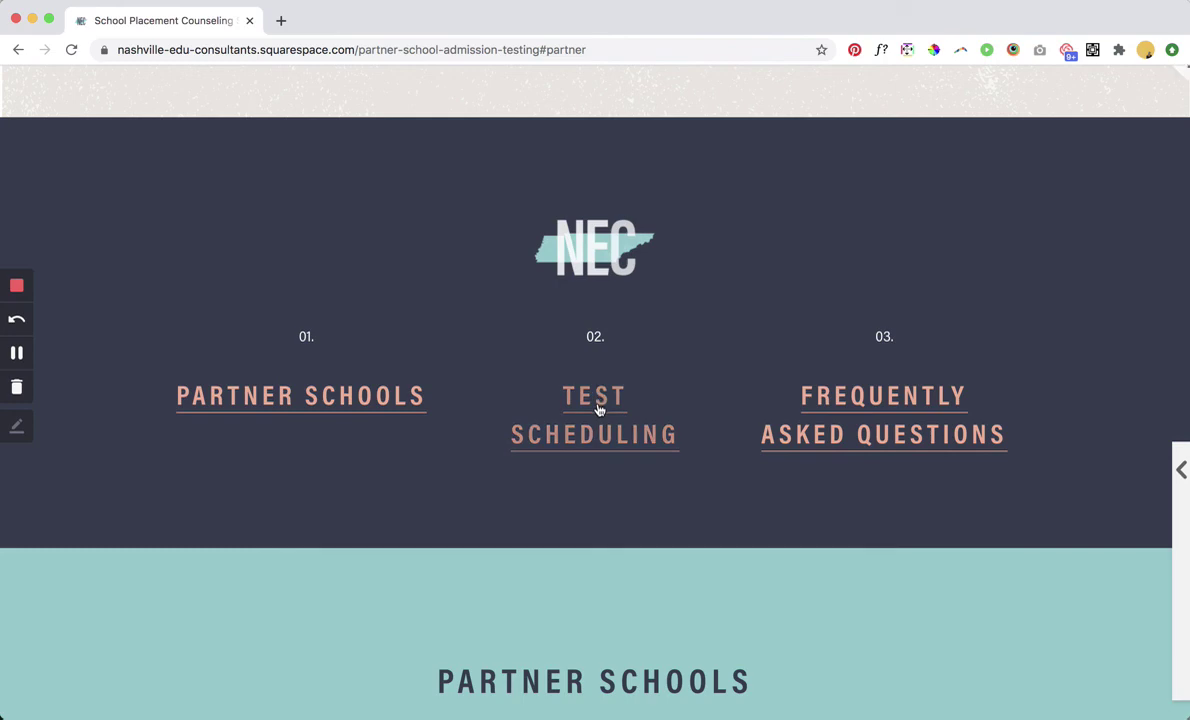
pyautogui.click(597, 405)
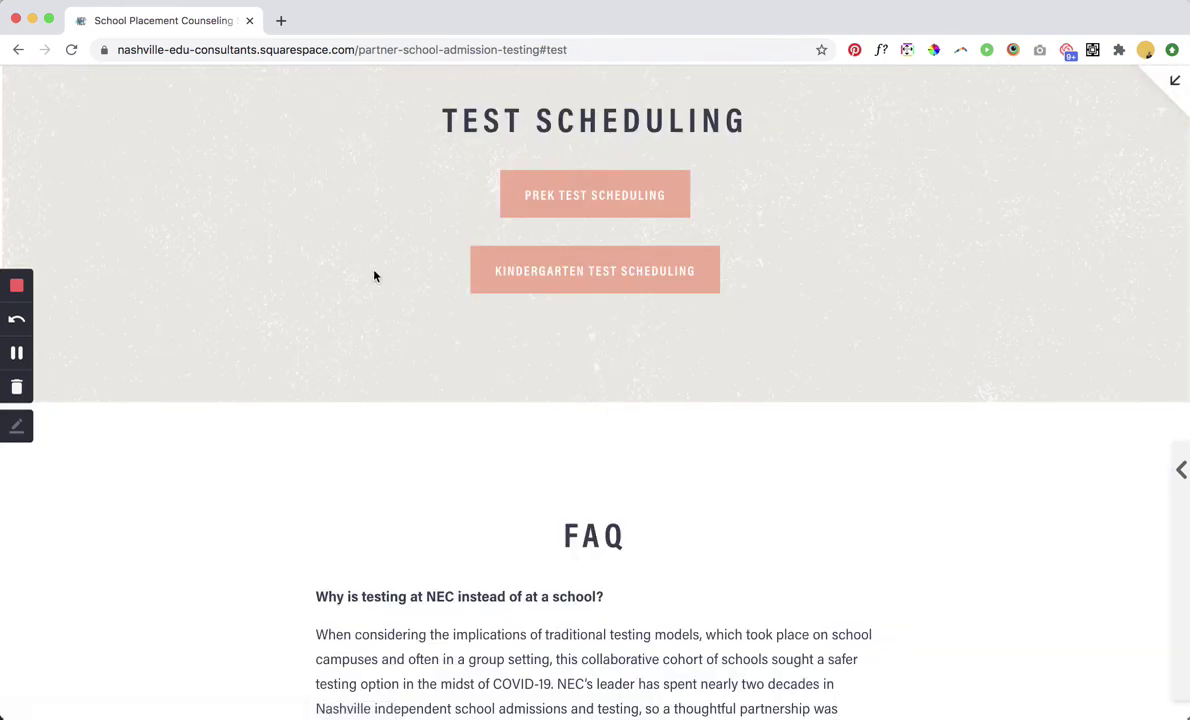
pyautogui.scroll(1, 330, 312)
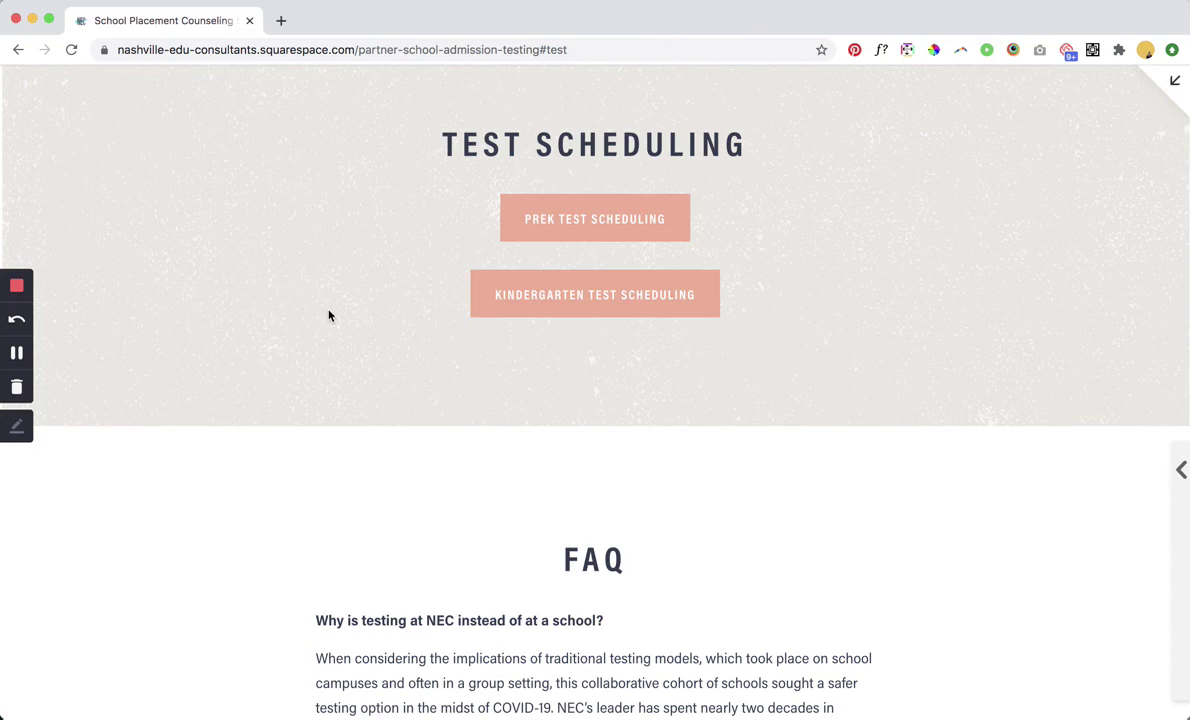
pyautogui.scroll(1, 329, 316)
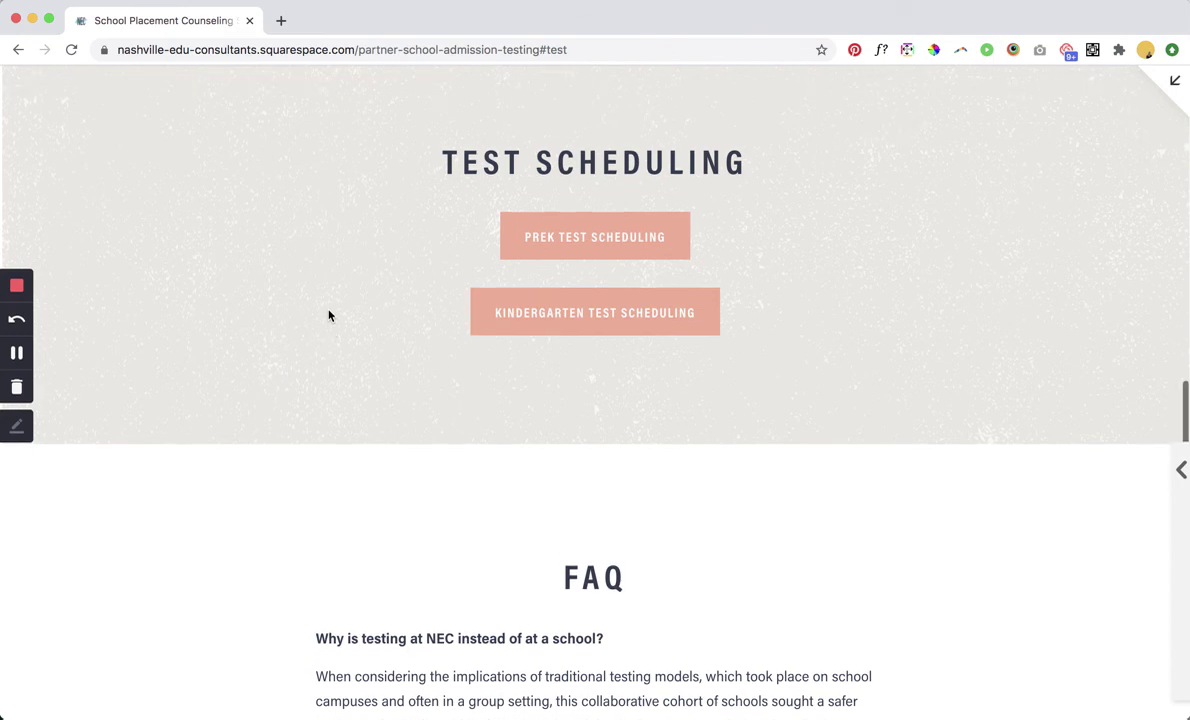
pyautogui.scroll(3, 329, 316)
pyautogui.scroll(-1, 329, 316)
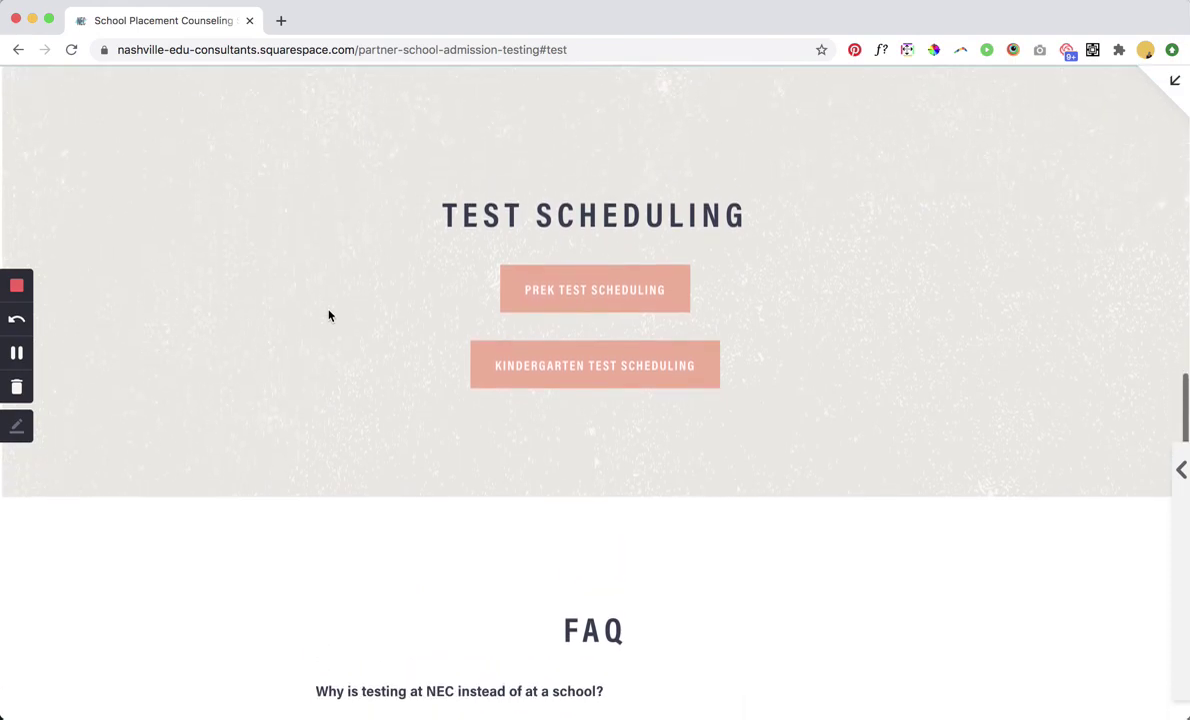